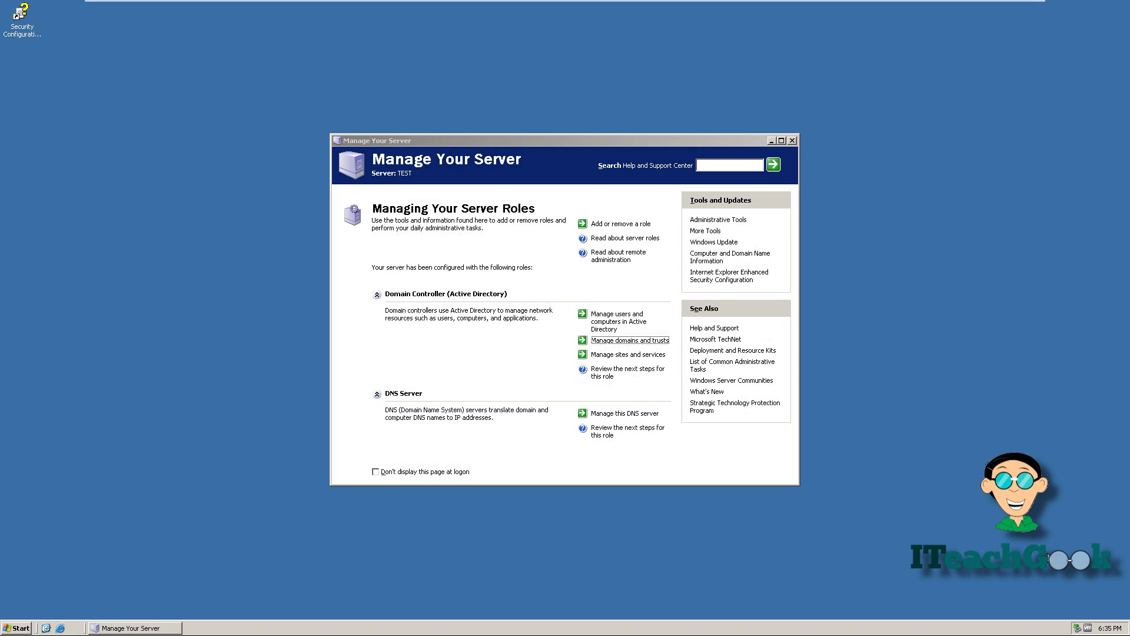
Launch the Configure Your Server Wizard via 'Add or remove a role'.
click(646, 230)
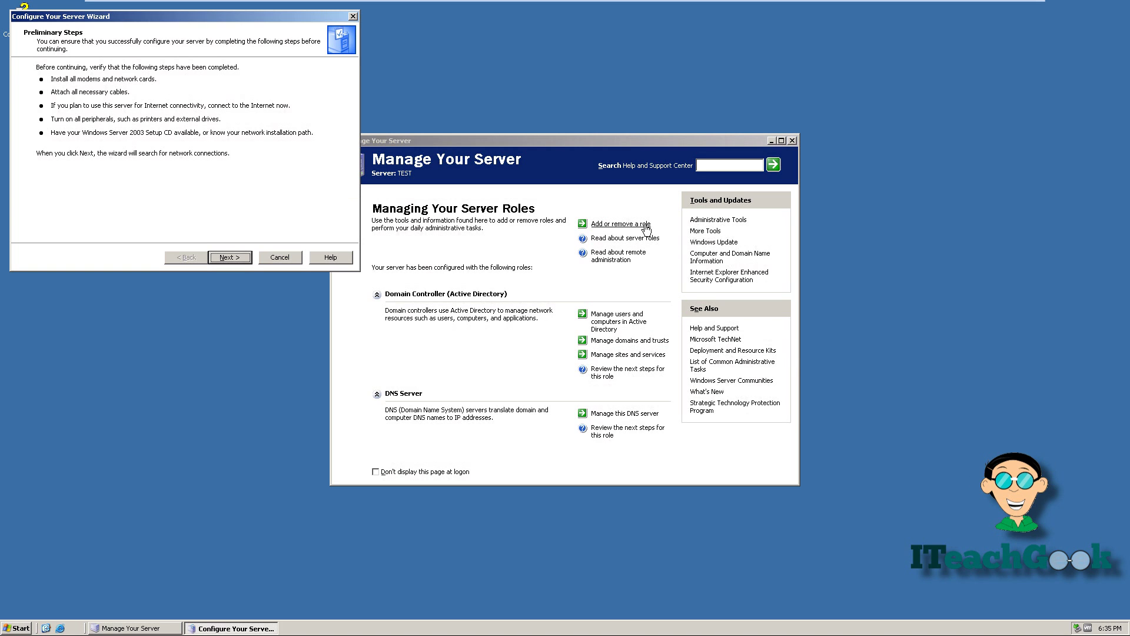
Select File server as the role to add and enable default disk quotas.
click(220, 257)
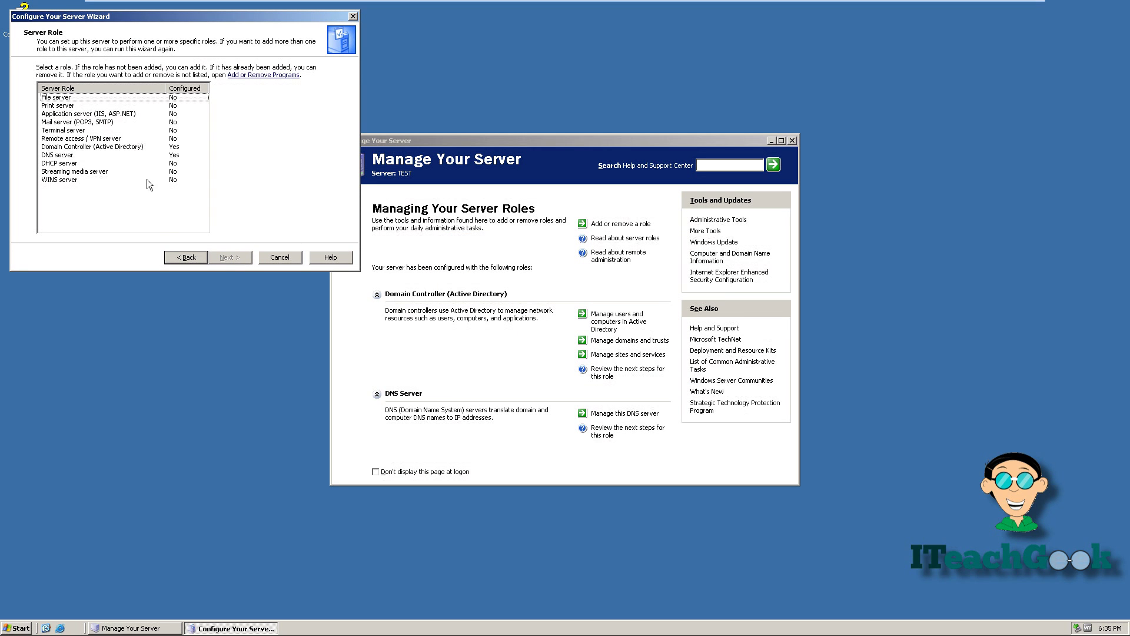
click(159, 97)
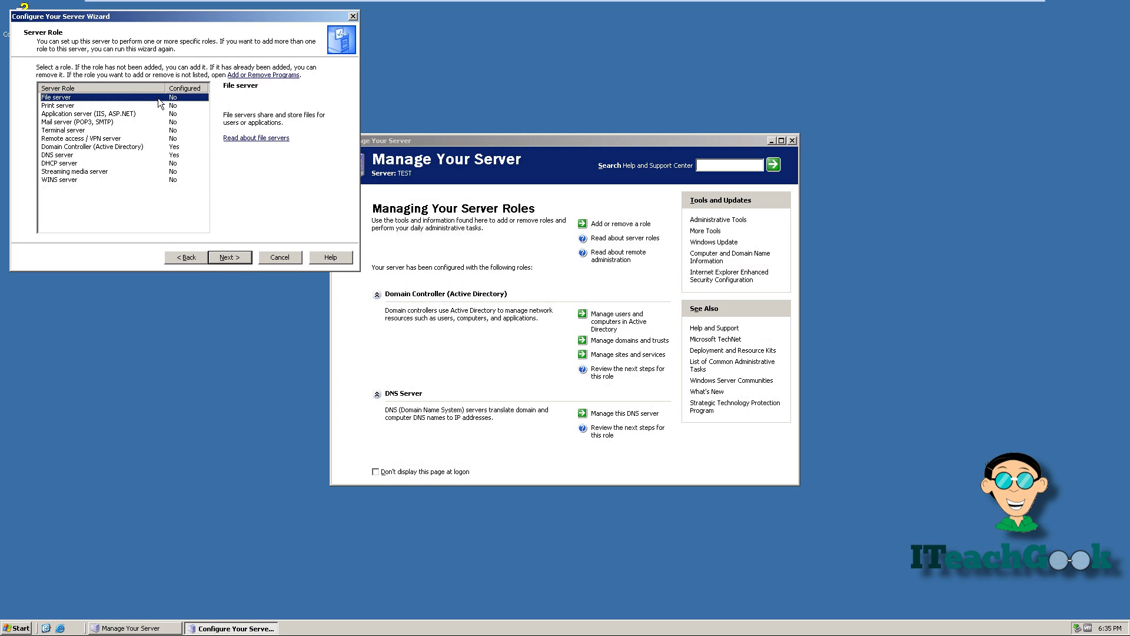
click(227, 259)
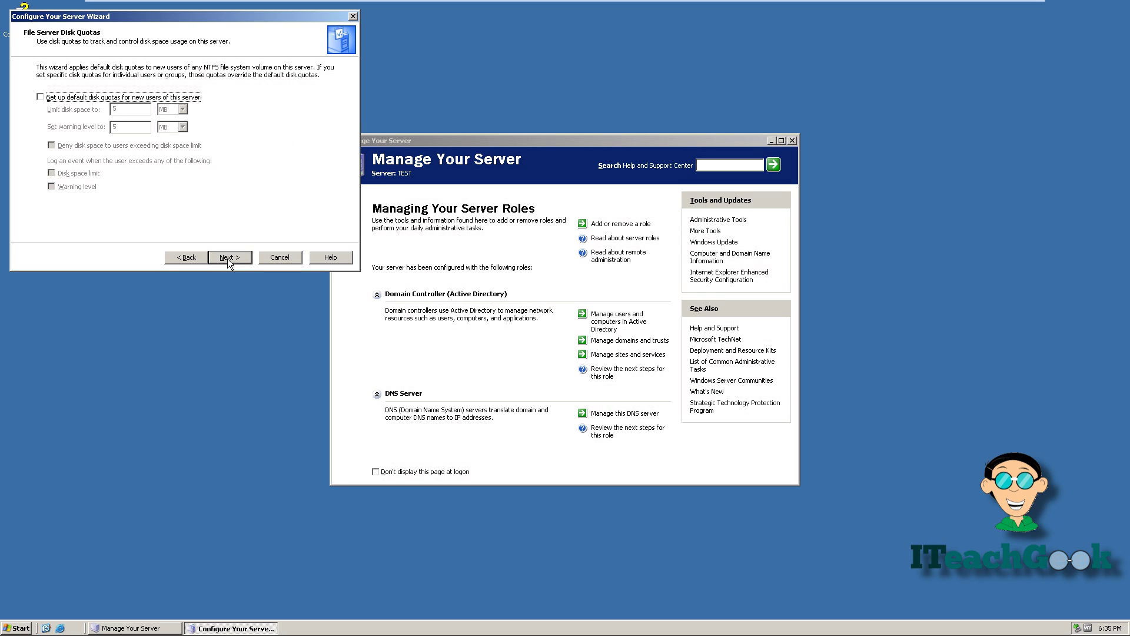
click(45, 98)
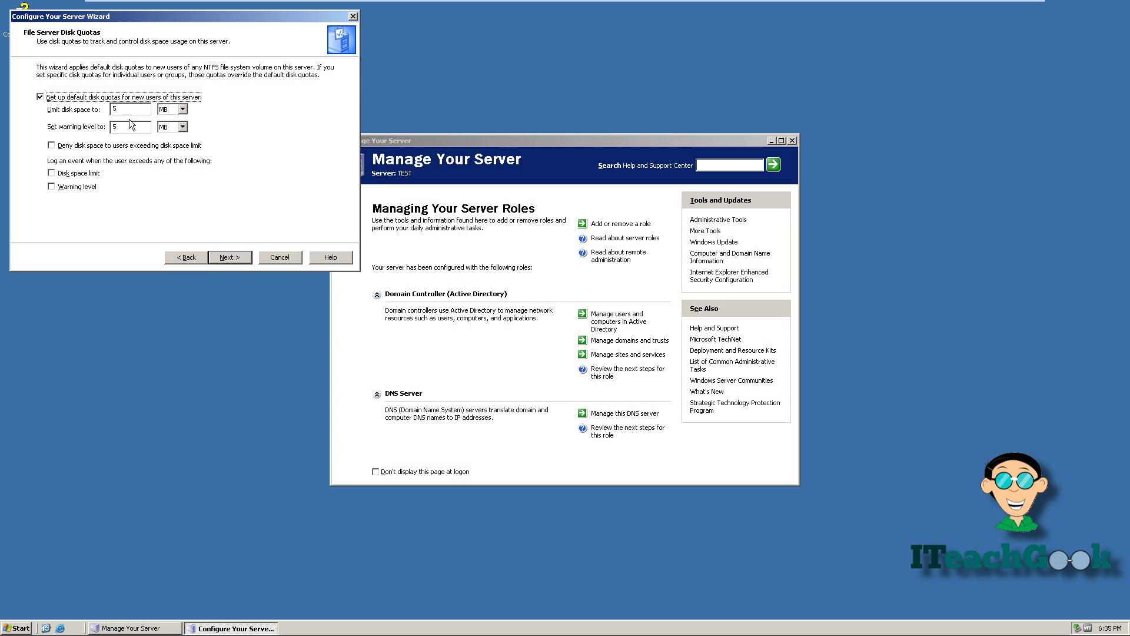
Set the default disk space limit to 5 GB and the warning level to 1 GB.
click(182, 109)
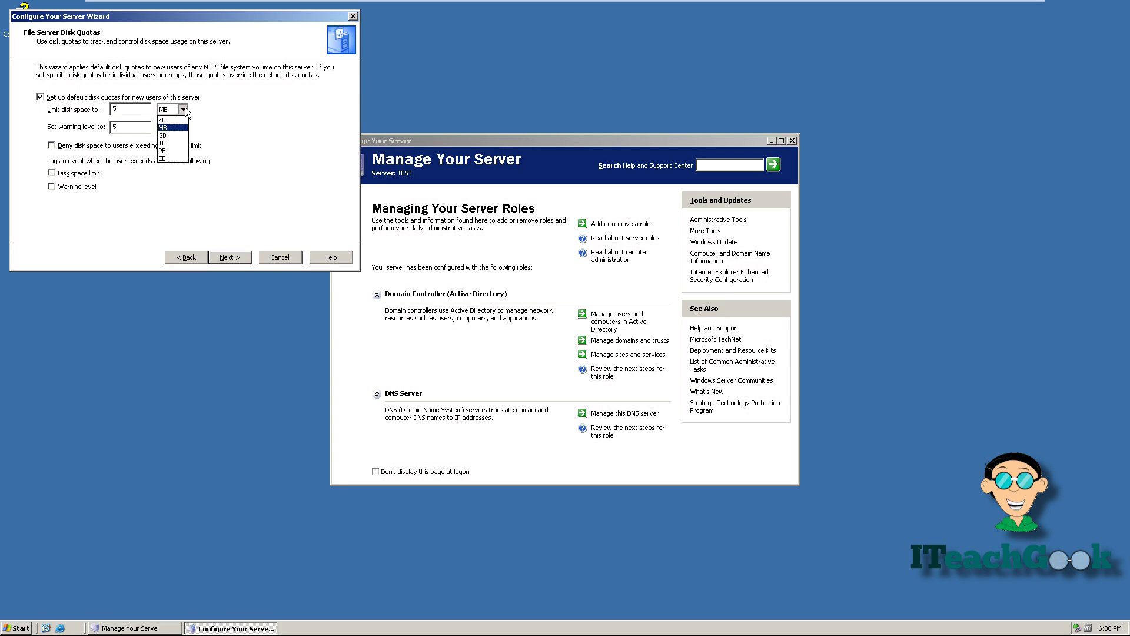
click(177, 136)
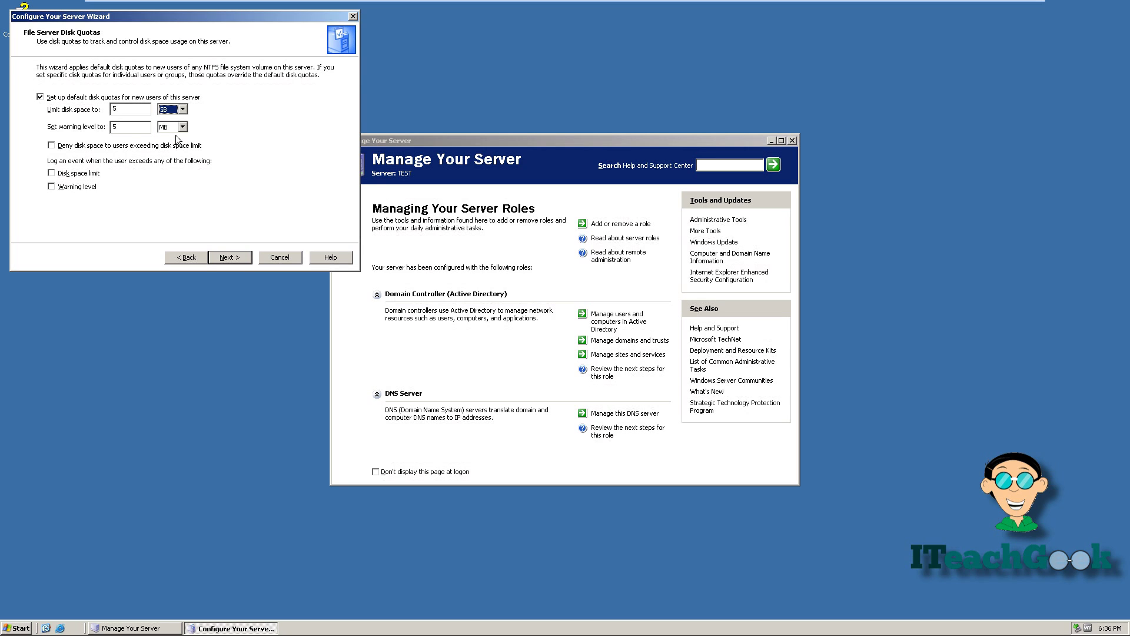
click(131, 128)
click(177, 131)
click(169, 153)
Deny space beyond the limit and log events for exceeding both limit and warning level.
click(51, 146)
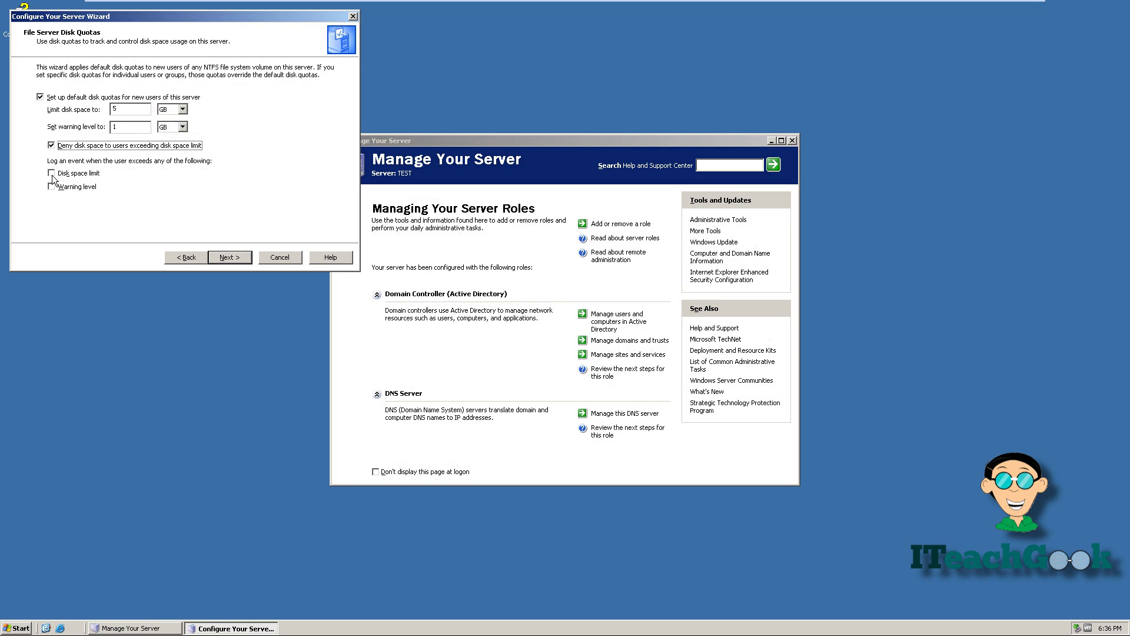
click(51, 174)
click(51, 187)
click(221, 258)
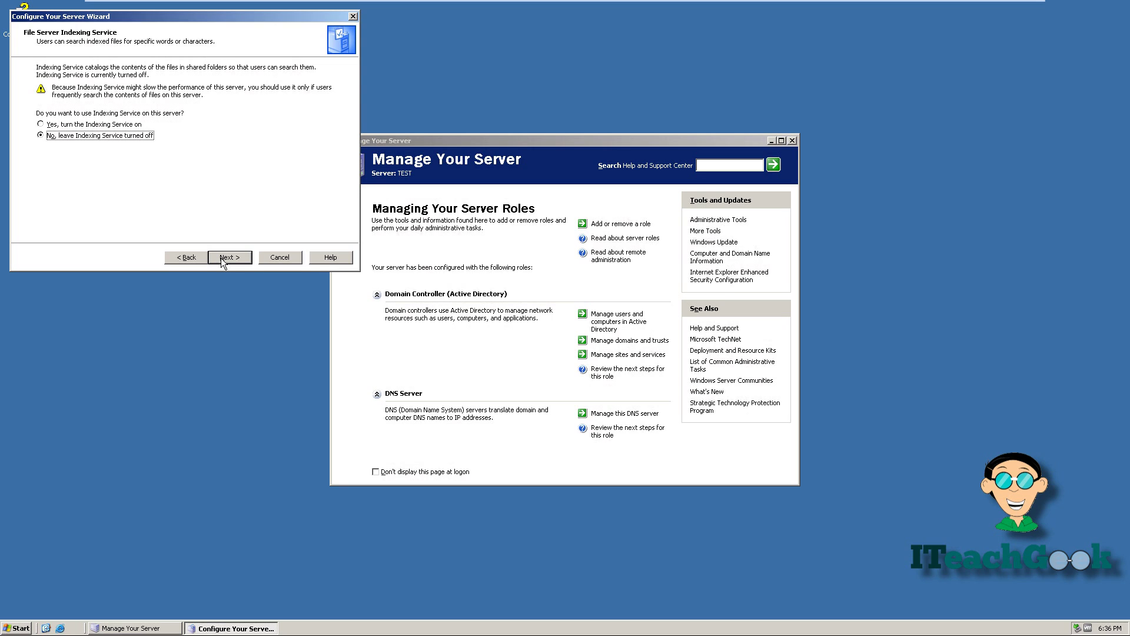
Leave Indexing Service off and apply the file server settings from the Summary.
click(221, 258)
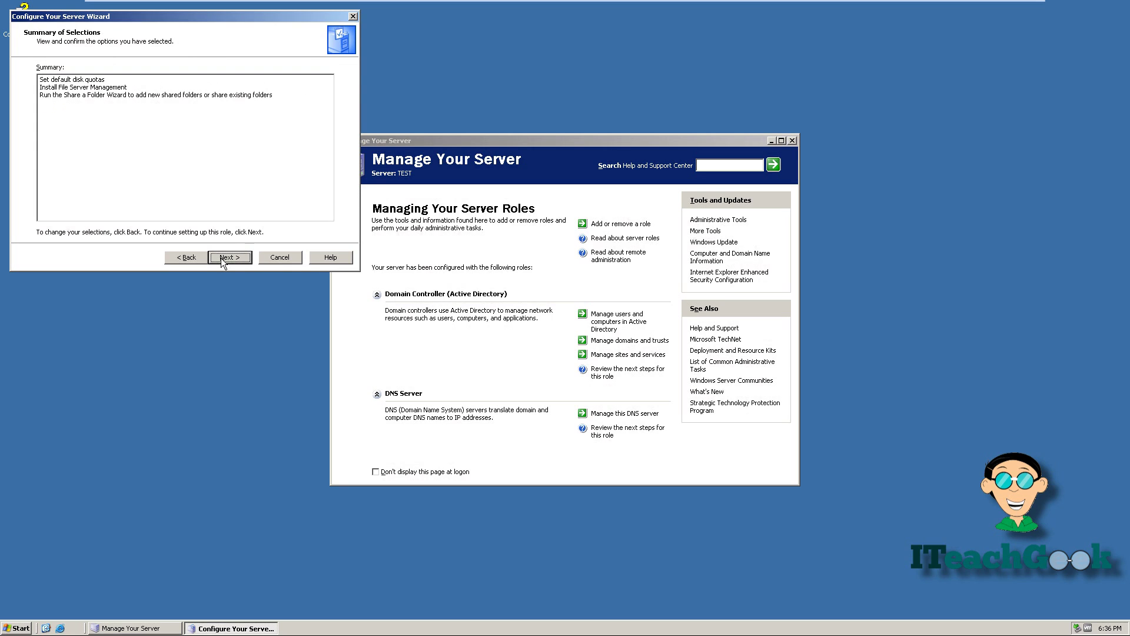
click(221, 258)
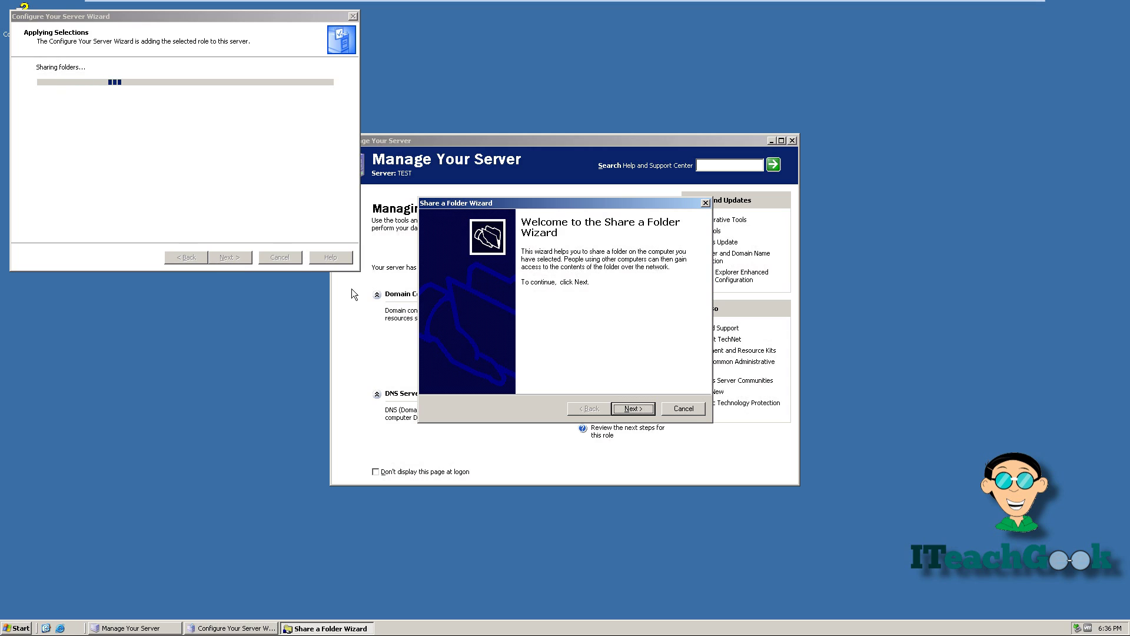
Create a new folder 'share' on Local Disk (C:) and use C:\share as the folder path.
click(644, 408)
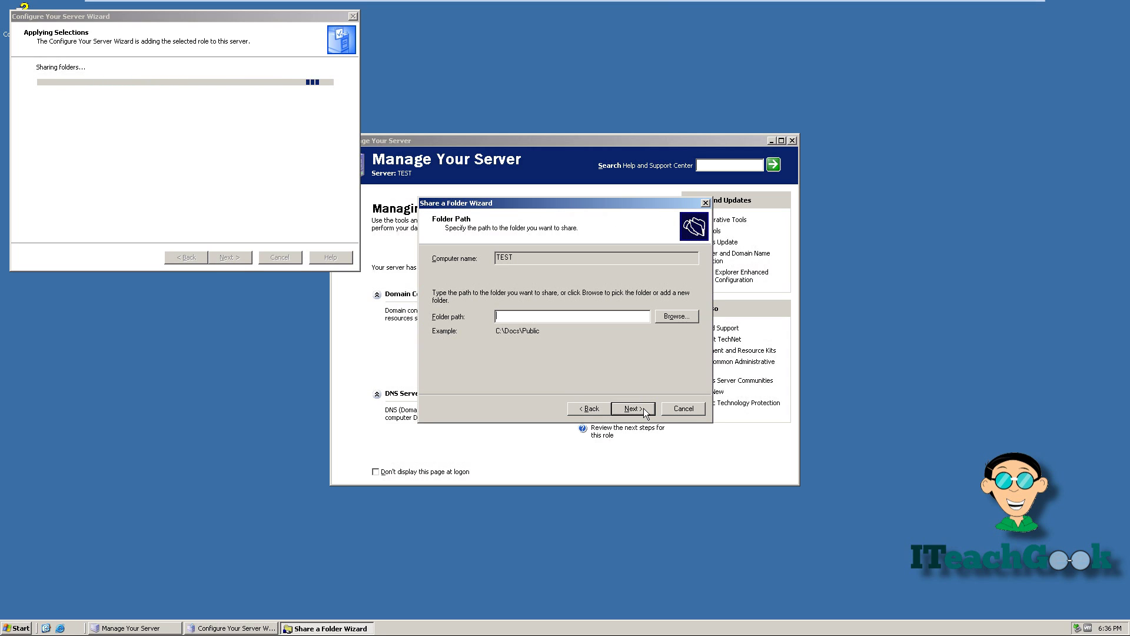
click(675, 316)
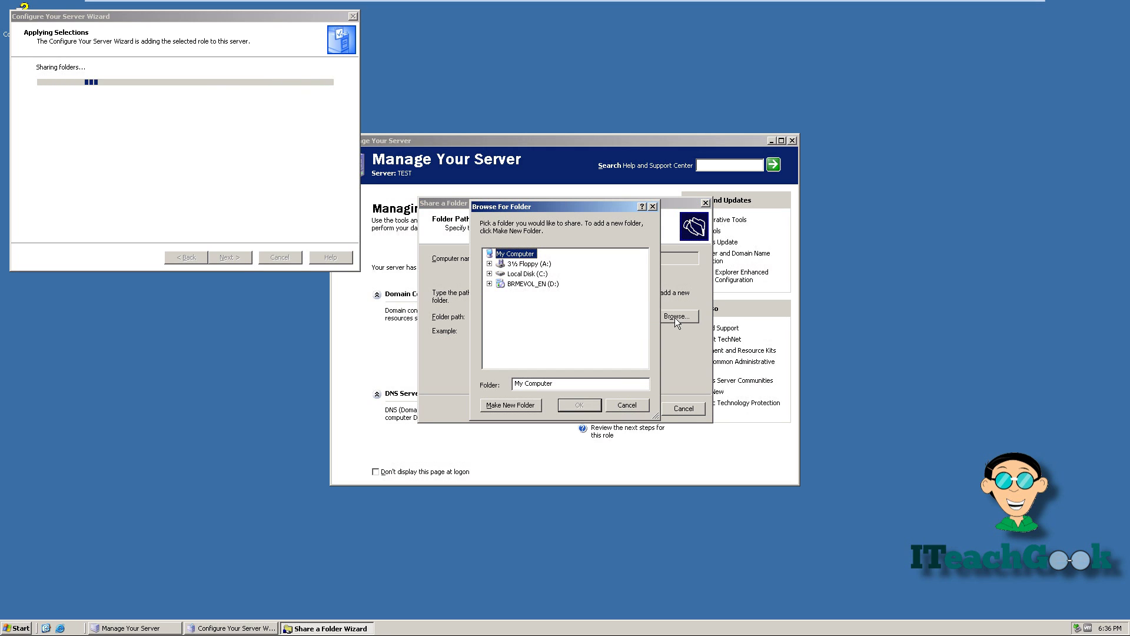
click(490, 274)
click(527, 274)
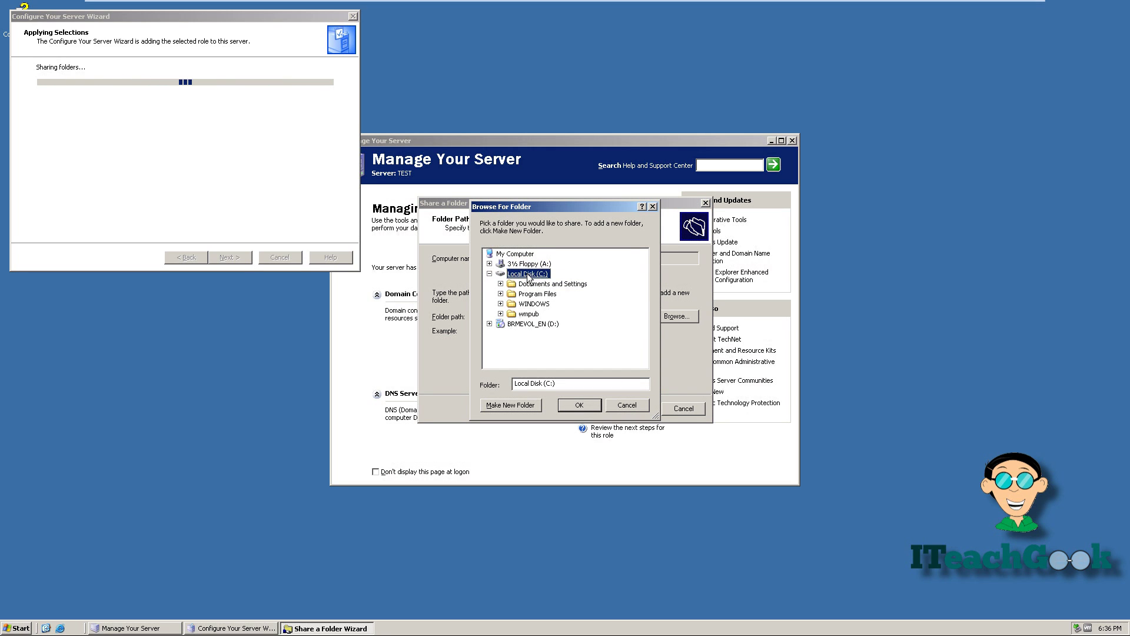
click(505, 405)
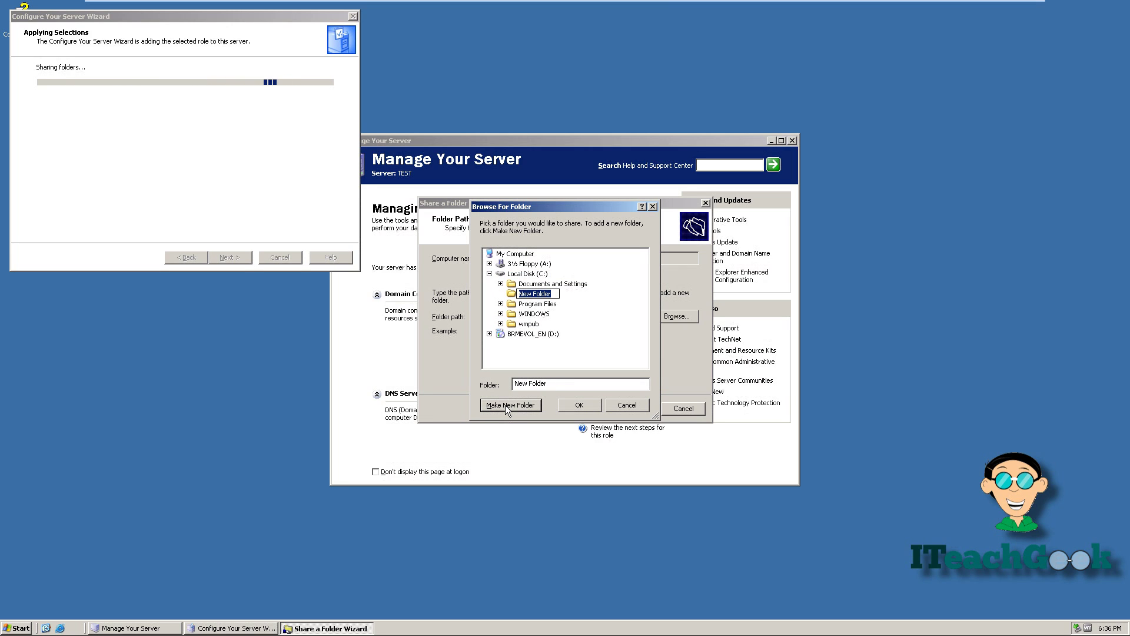
text(share)
click(513, 297)
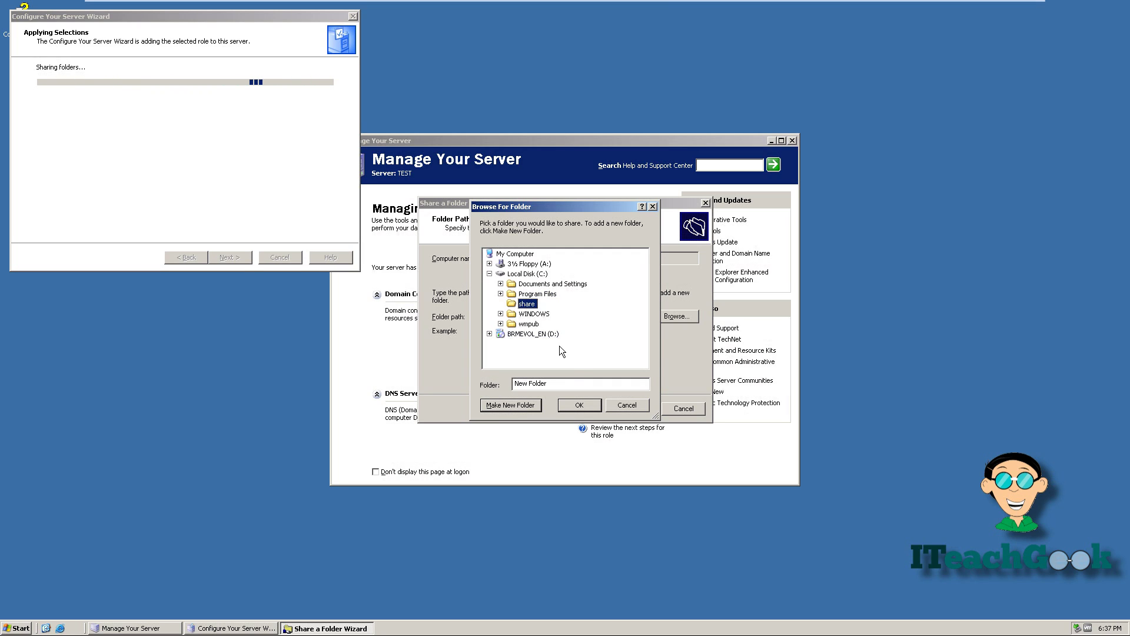
click(579, 406)
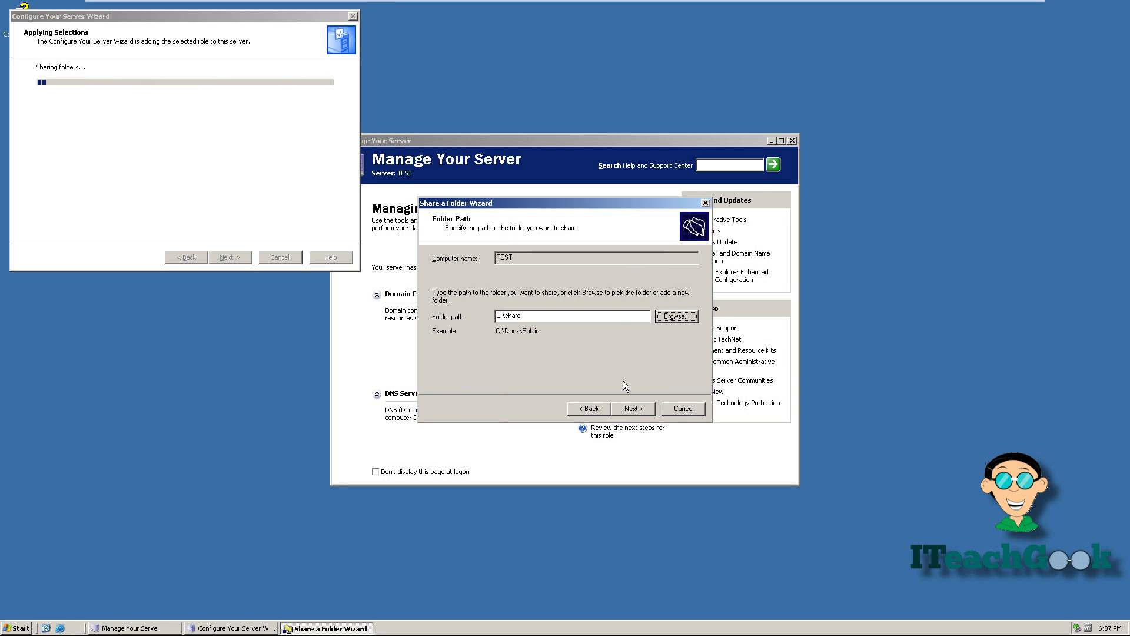
Share C:\share under the name 'share' with read-only access for all users.
click(634, 408)
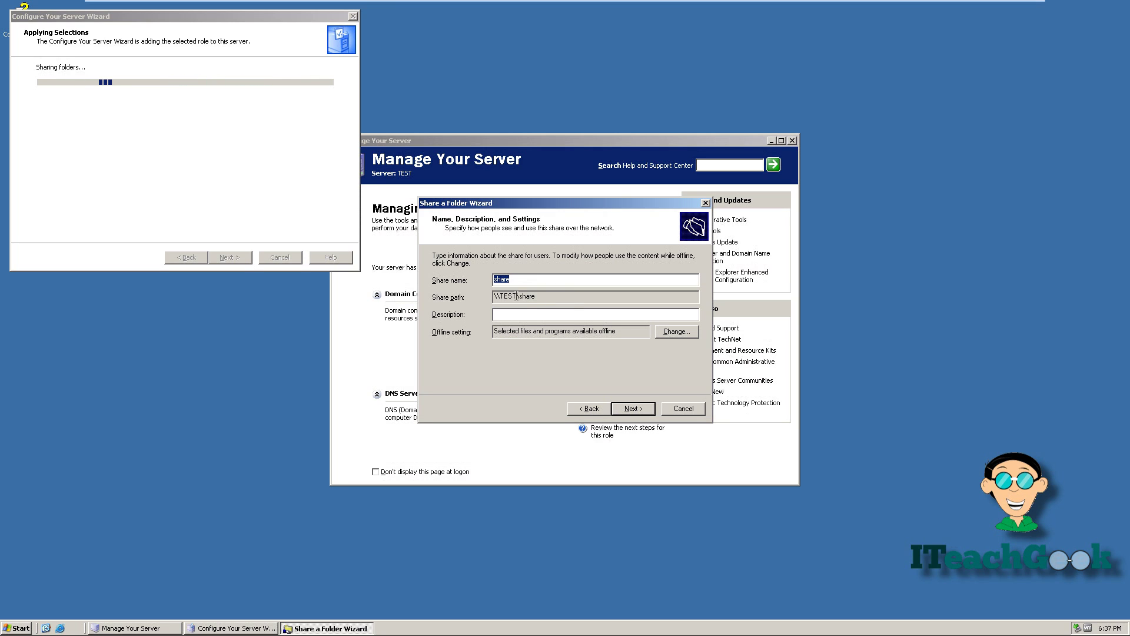
click(642, 408)
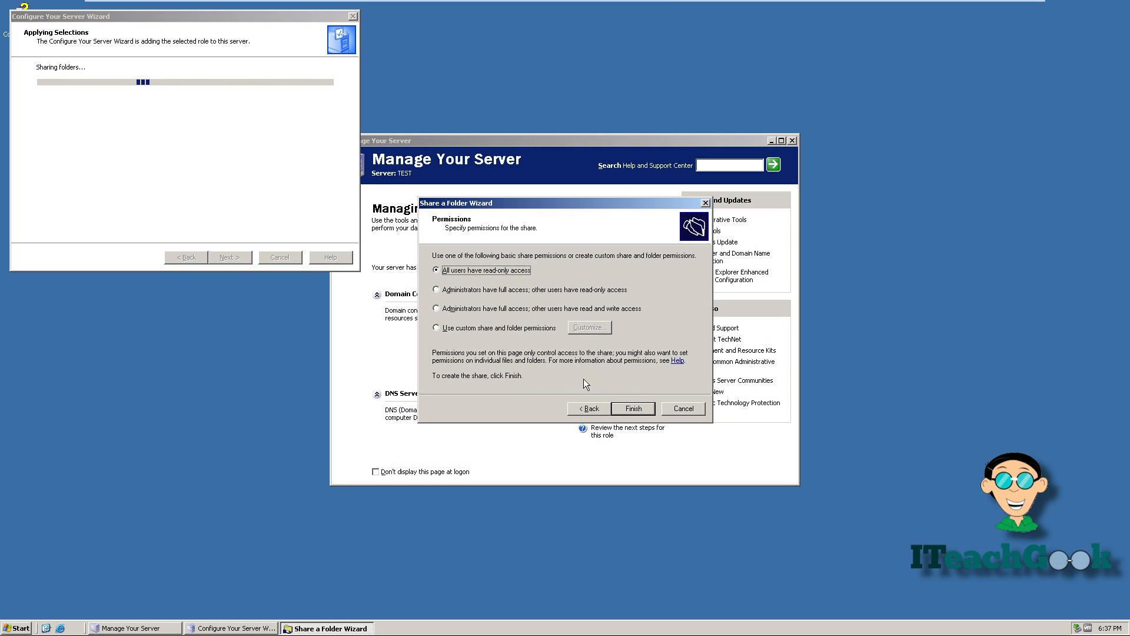
click(633, 408)
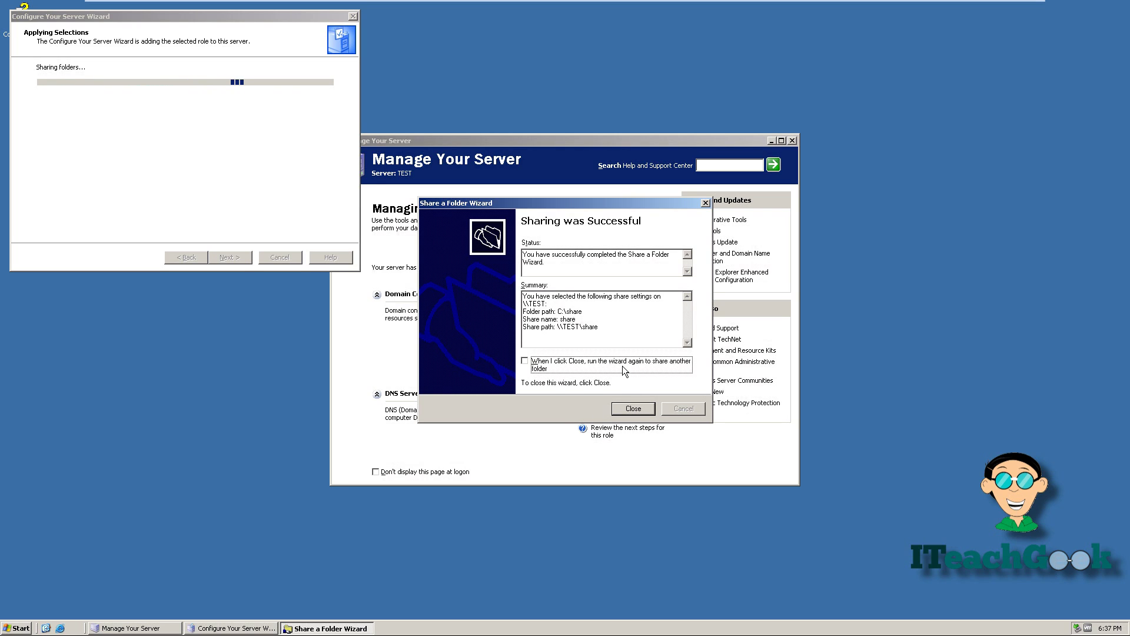
click(621, 407)
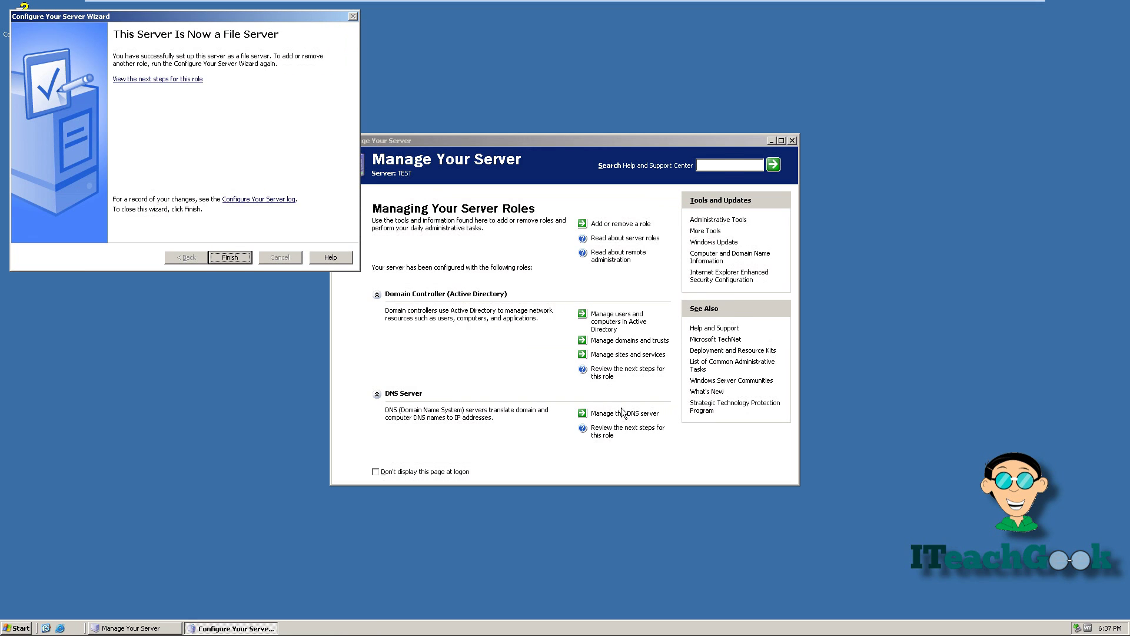
Finish the Configure Your Server Wizard and open My Computer from the Start menu.
click(232, 257)
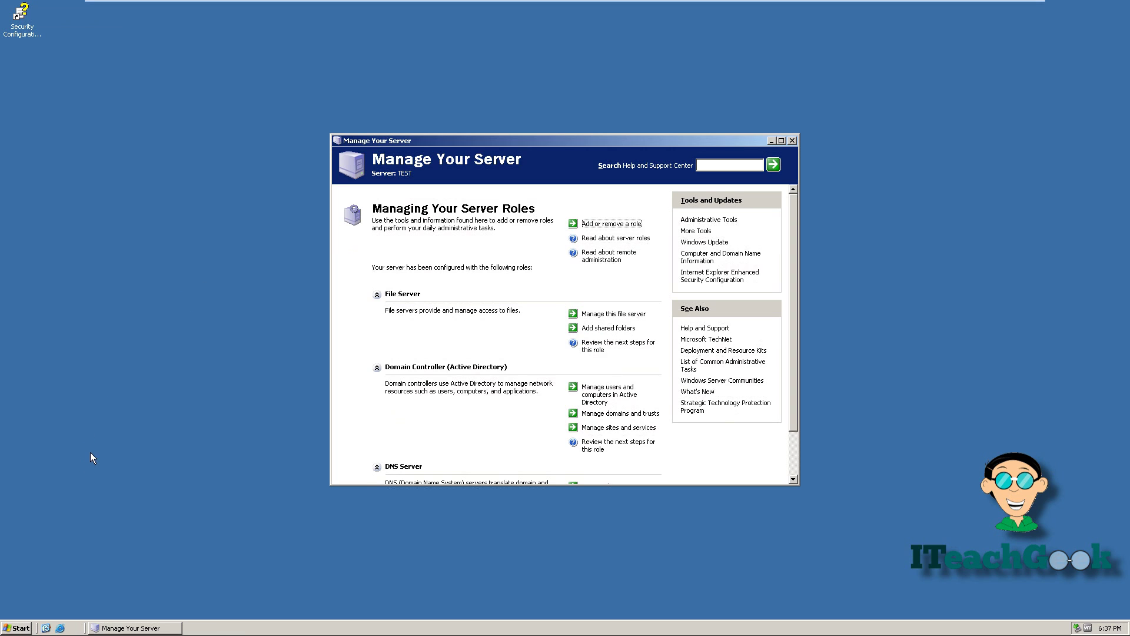
click(18, 628)
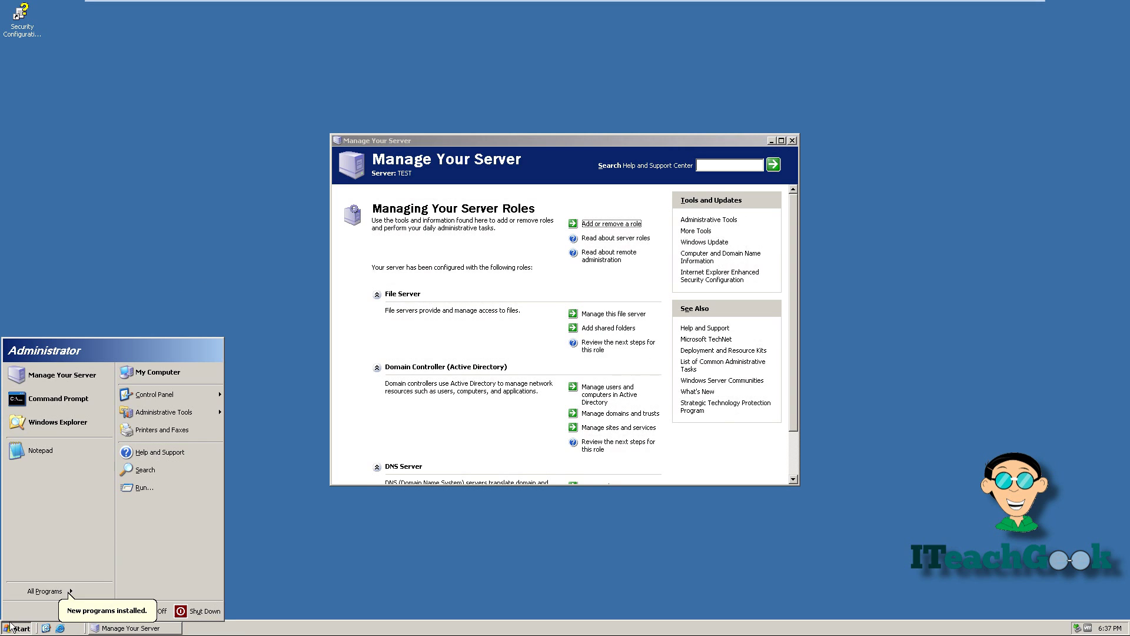
click(142, 376)
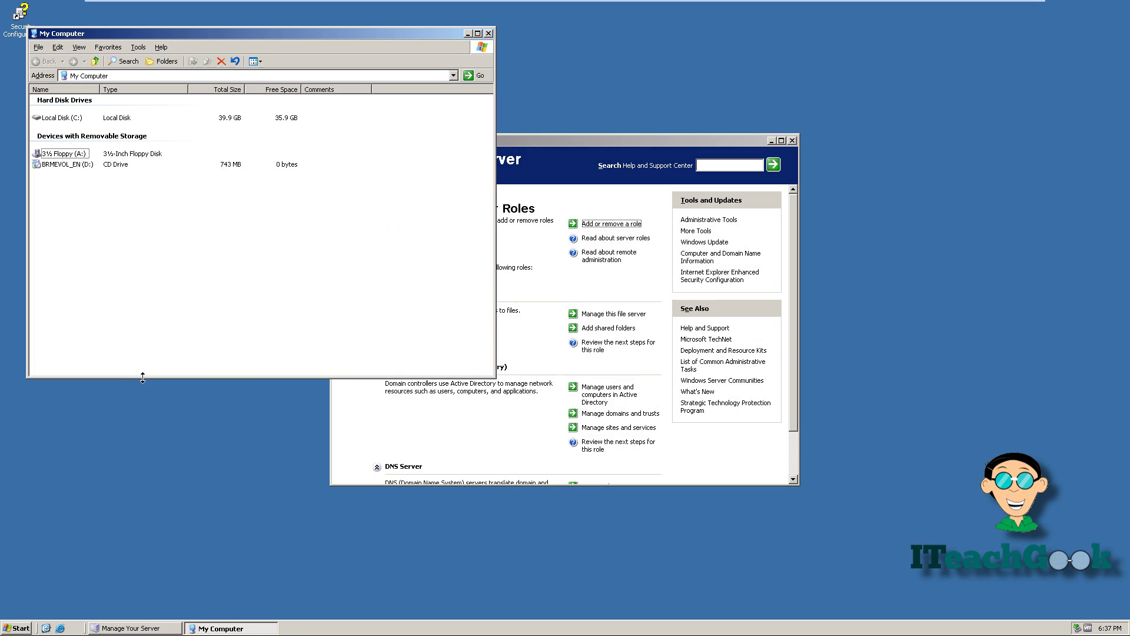
Open the empty C:\share folder and bring up its New item menu.
double_click(76, 118)
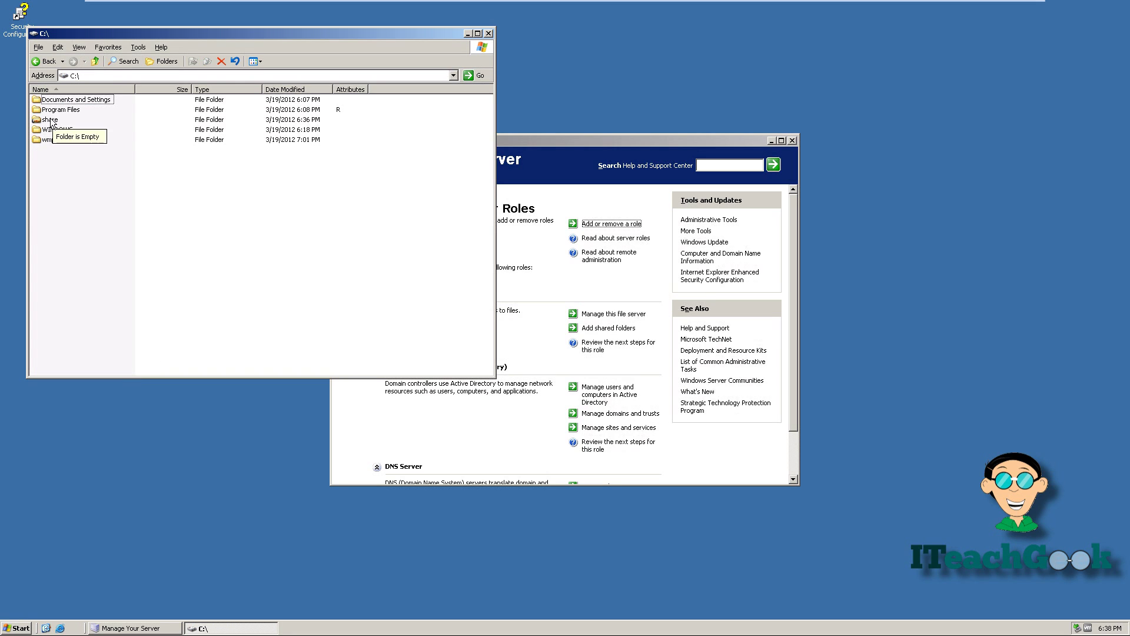
double_click(51, 120)
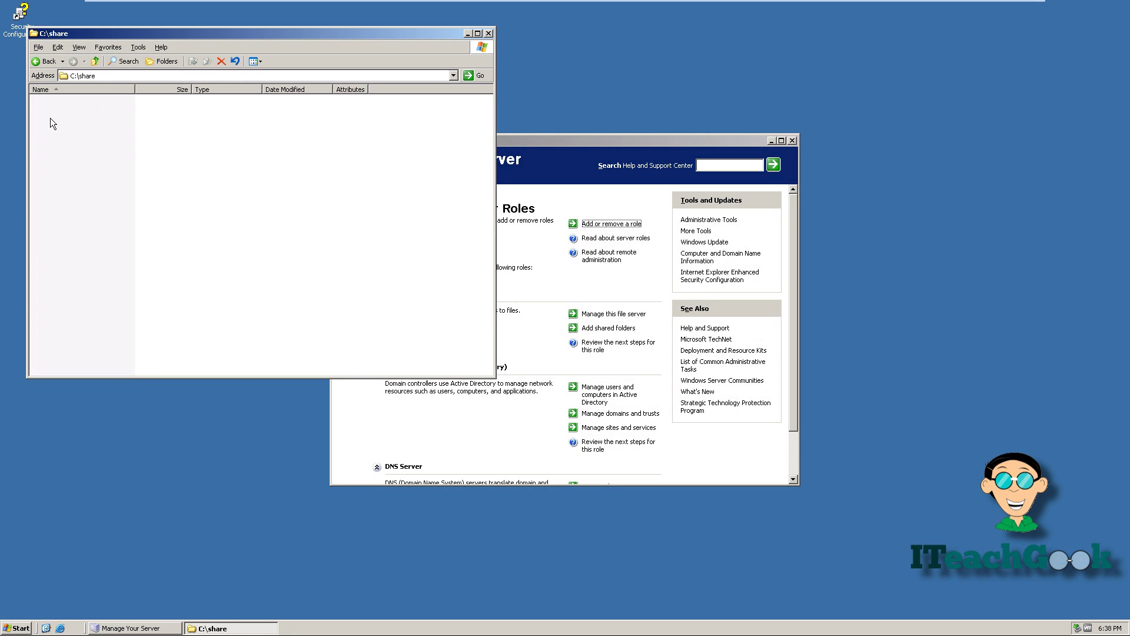
right_click(138, 193)
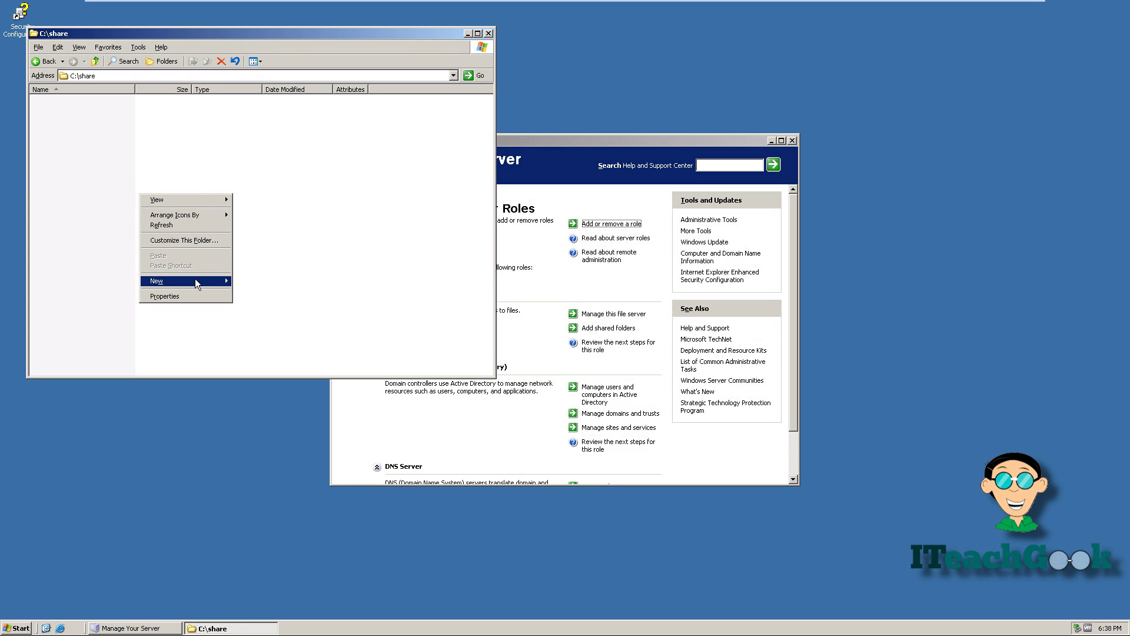
mouse_move(195, 278)
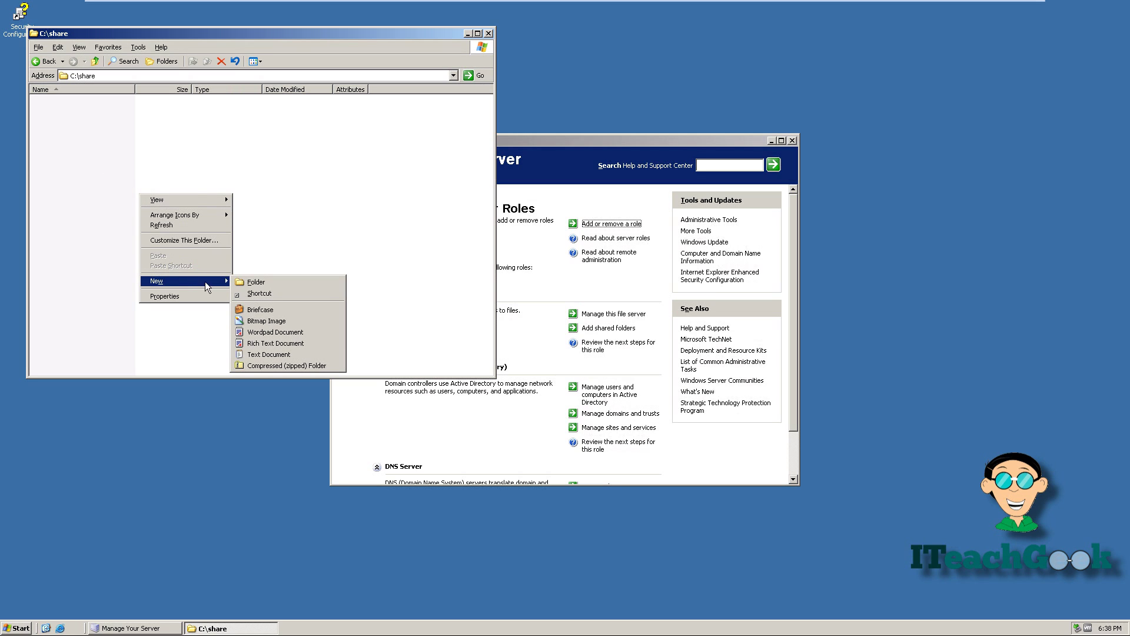
Create New Text Document.txt in C:\share with the text 'can you see this', save, and close Notepad.
click(260, 354)
click(130, 162)
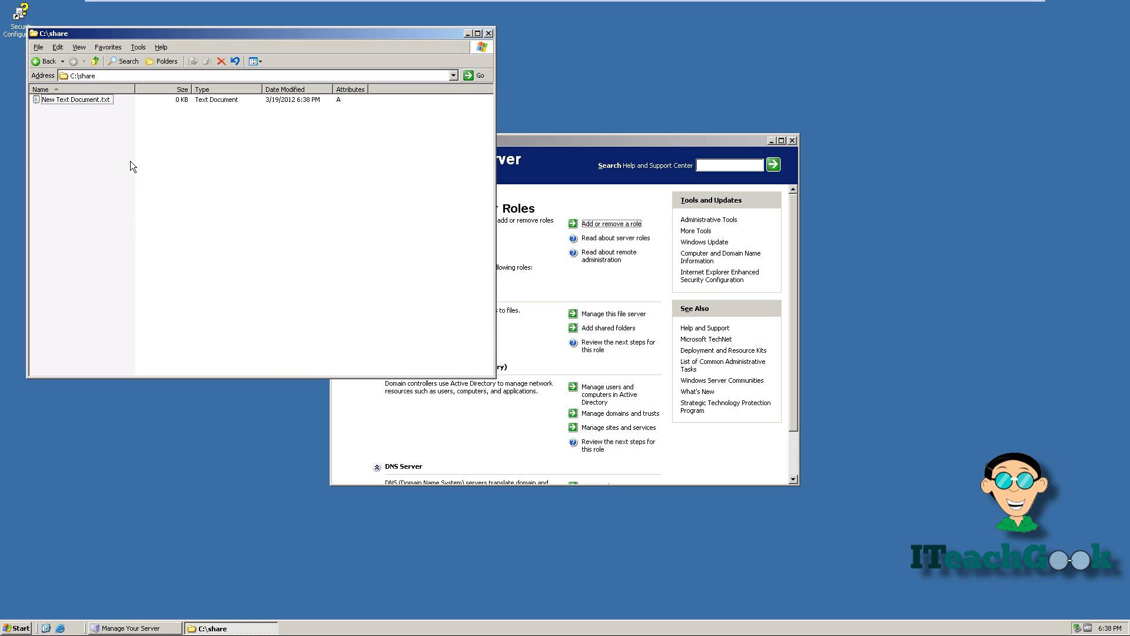
double_click(71, 99)
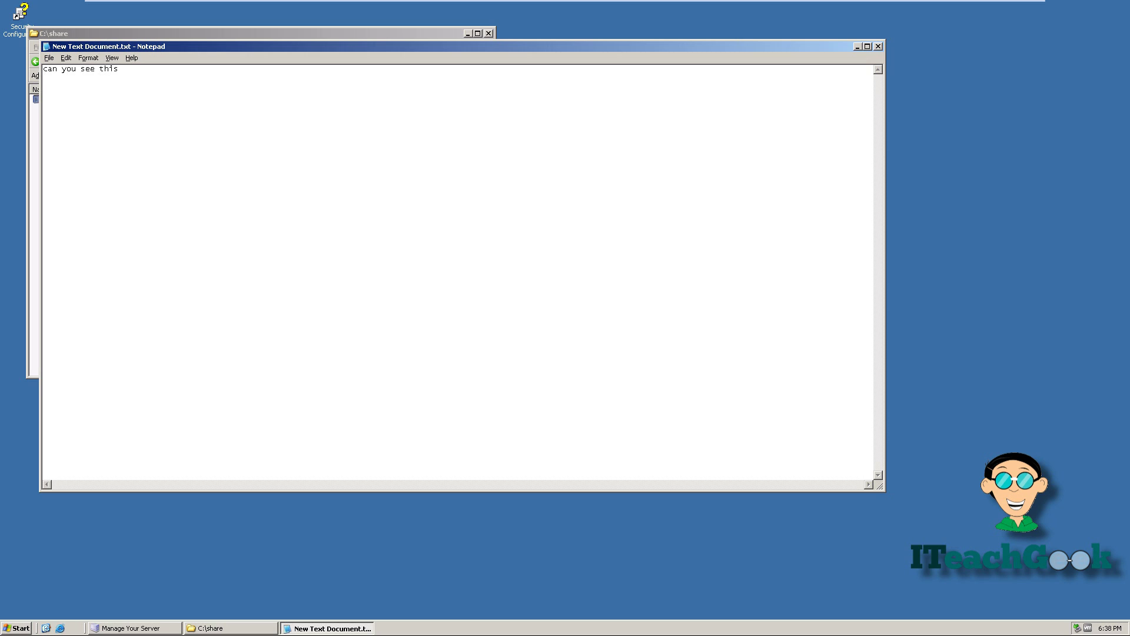
click(50, 59)
click(79, 92)
click(878, 46)
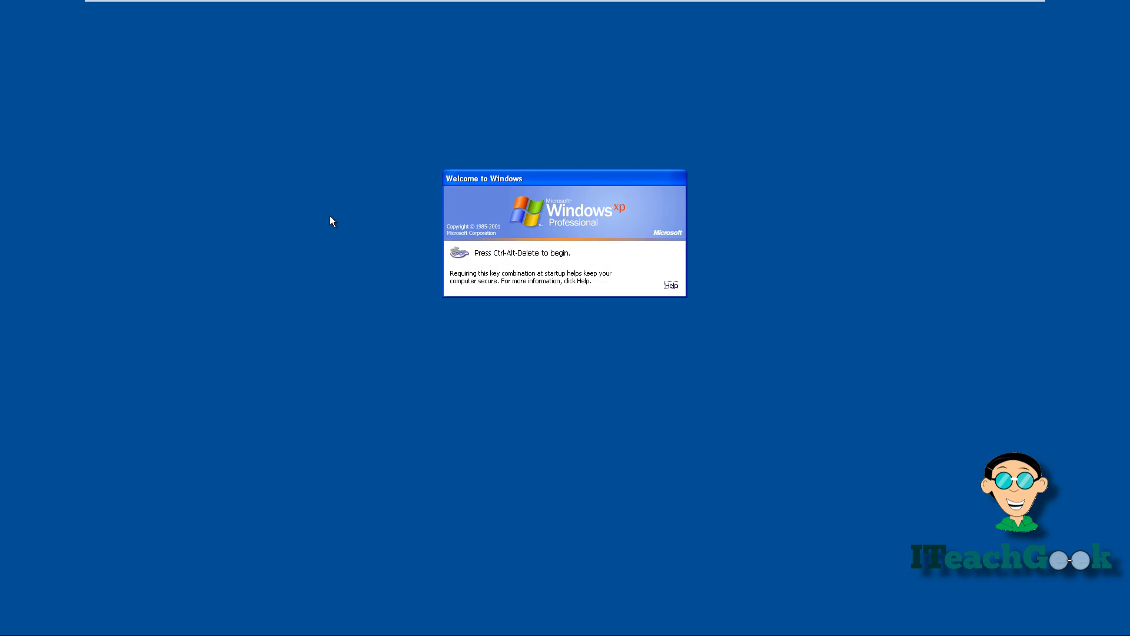
Log on to the ITEACHGEEKS domain with the domain account's user name and password.
key(ctrl+alt+Delete)
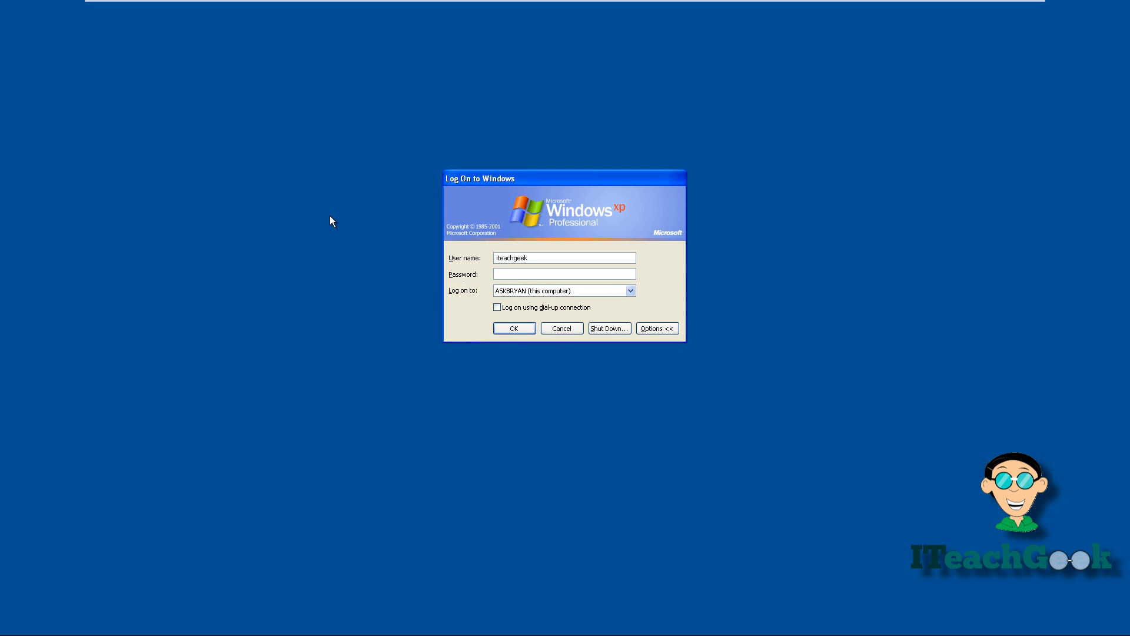
click(522, 288)
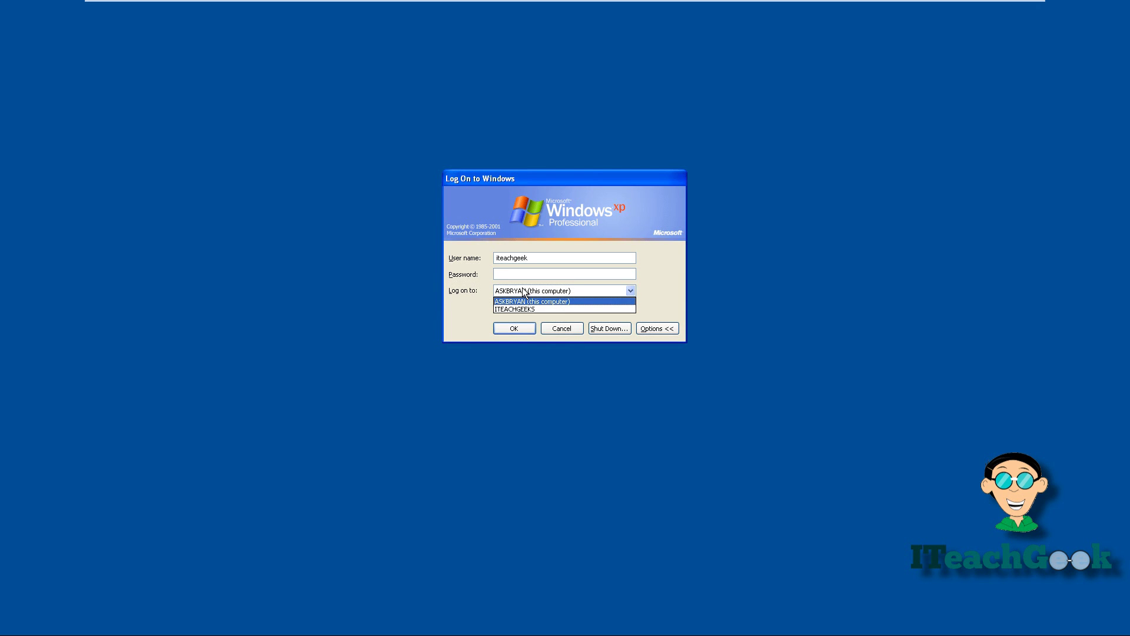
click(524, 310)
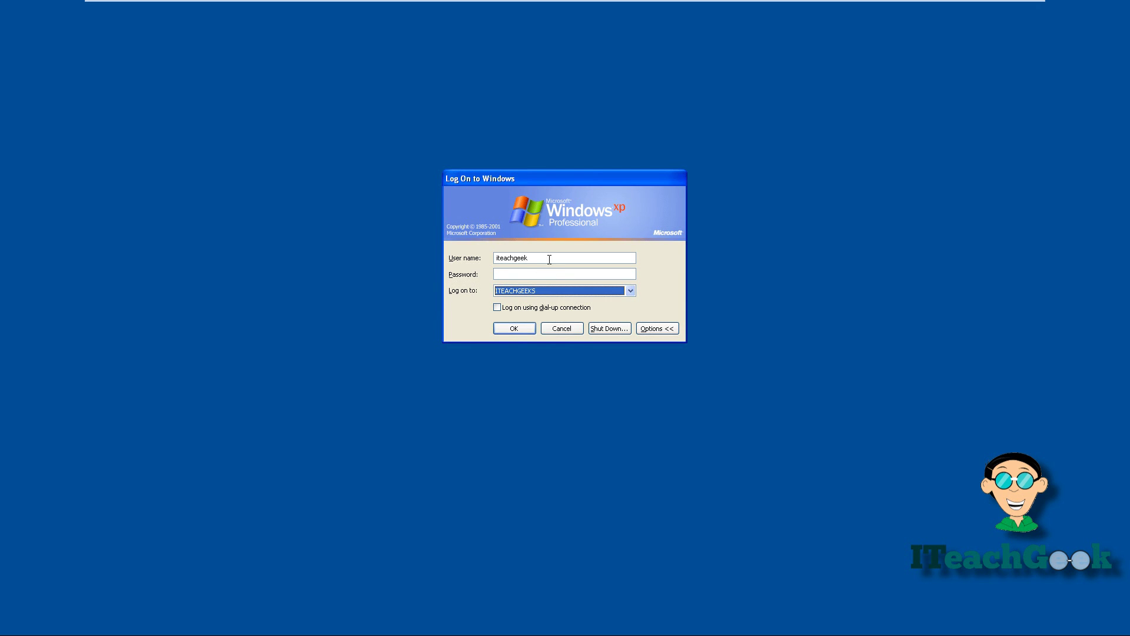
double_click(550, 258)
key(BackSpace)
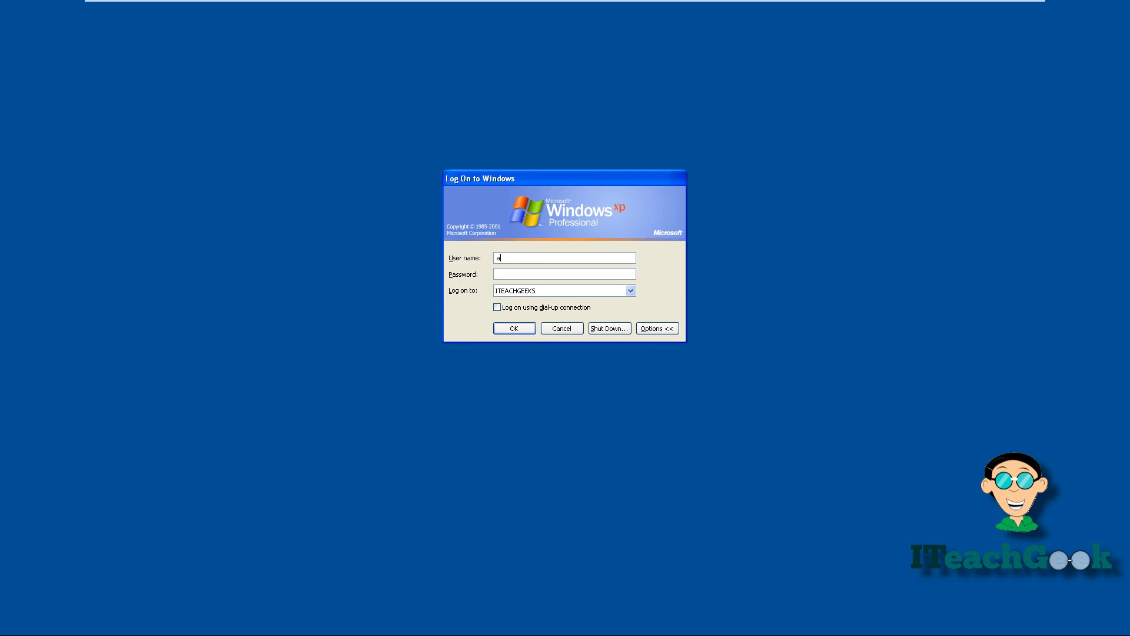
click(515, 328)
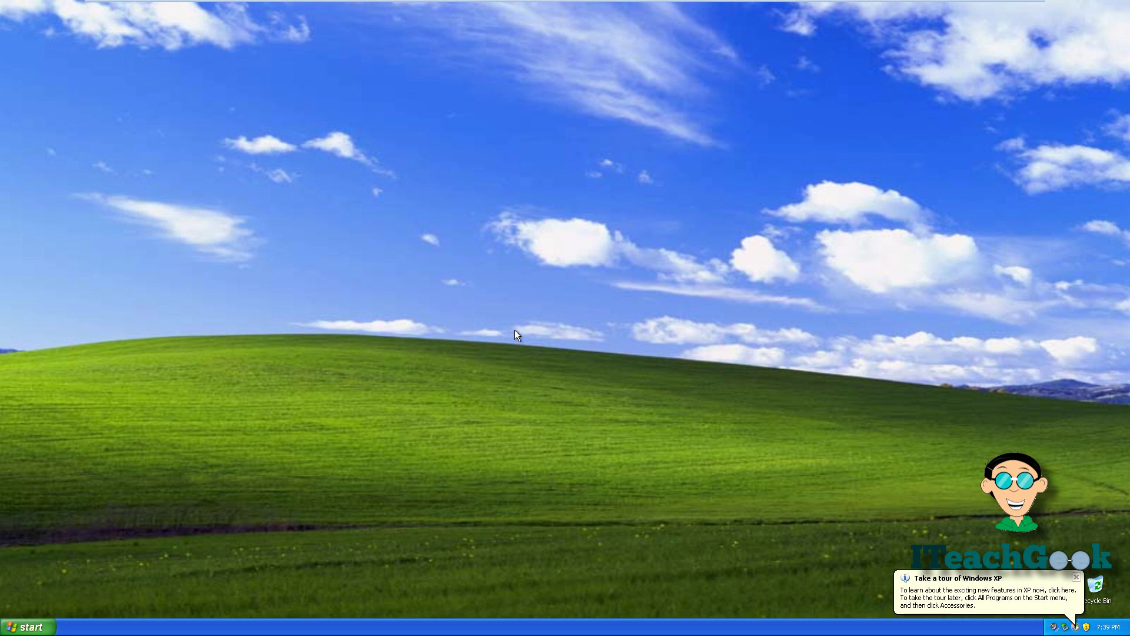
click(49, 623)
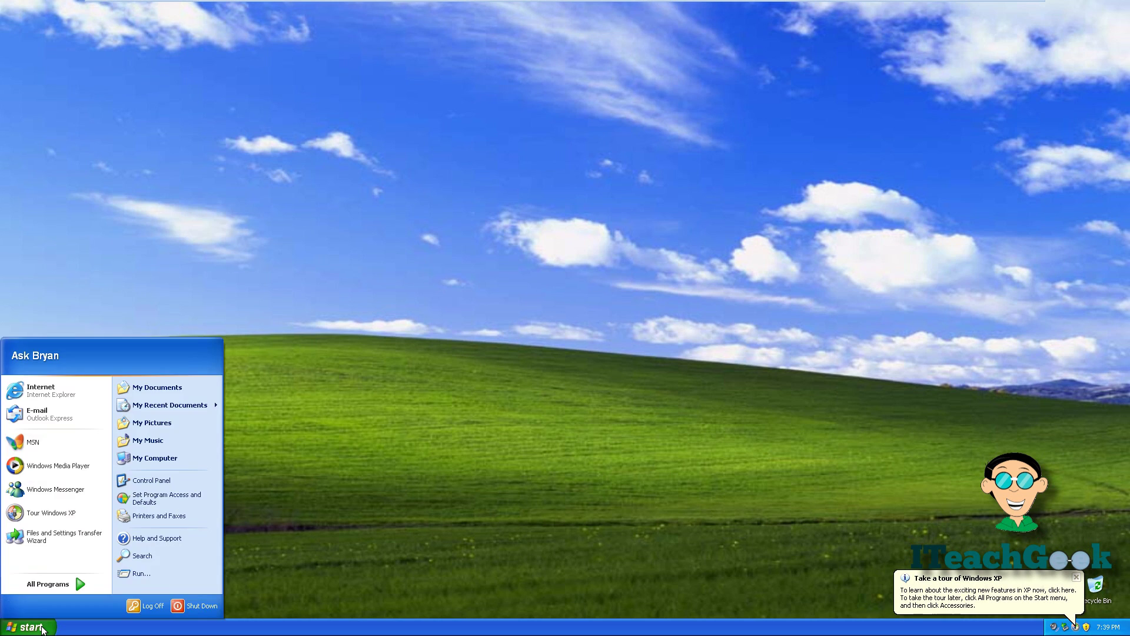
click(129, 576)
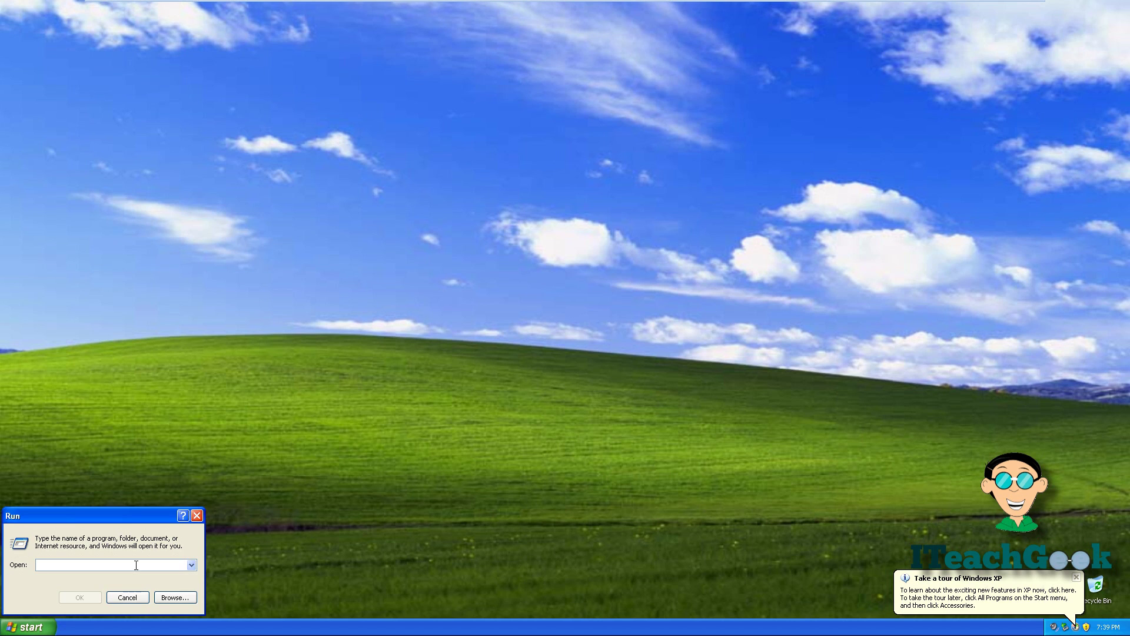
text(\\test\)
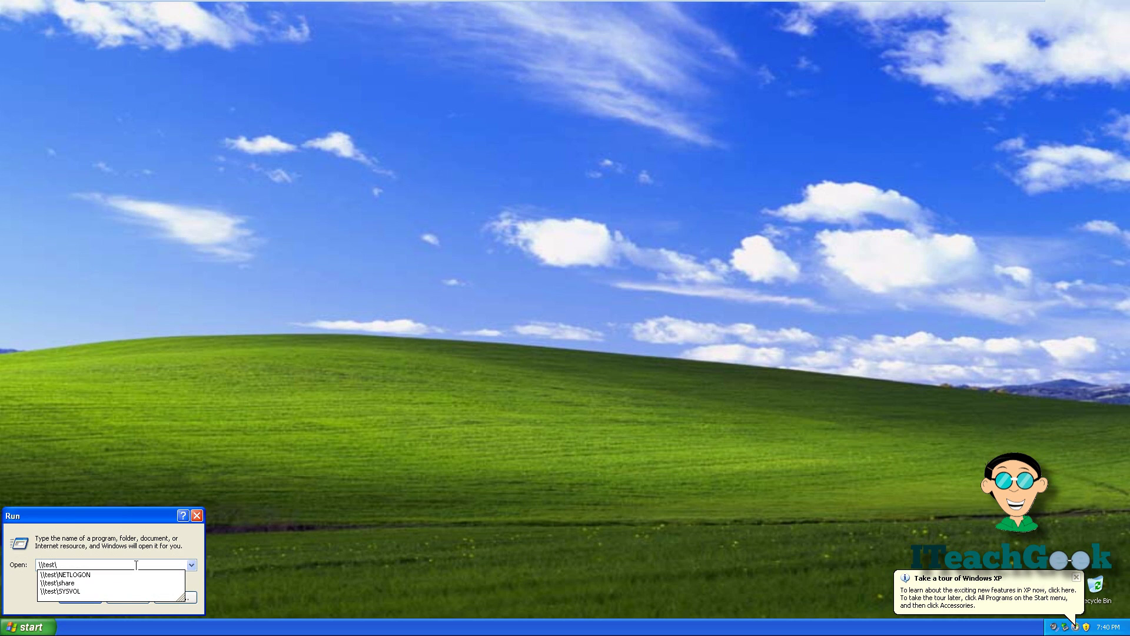
key(Down)
key(Down)
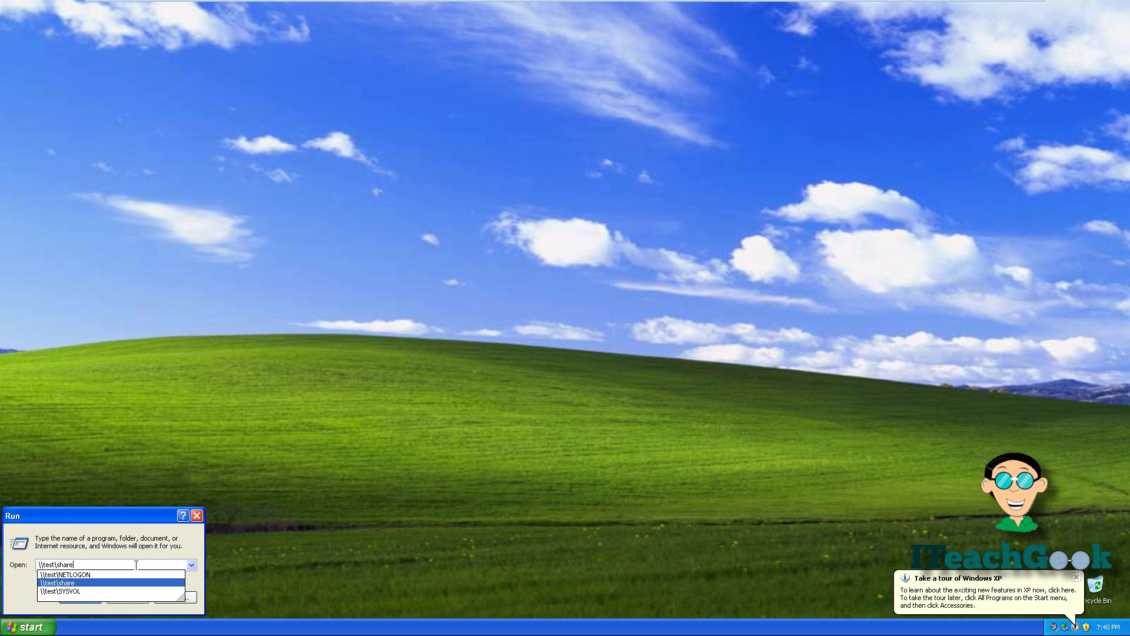
key(Return)
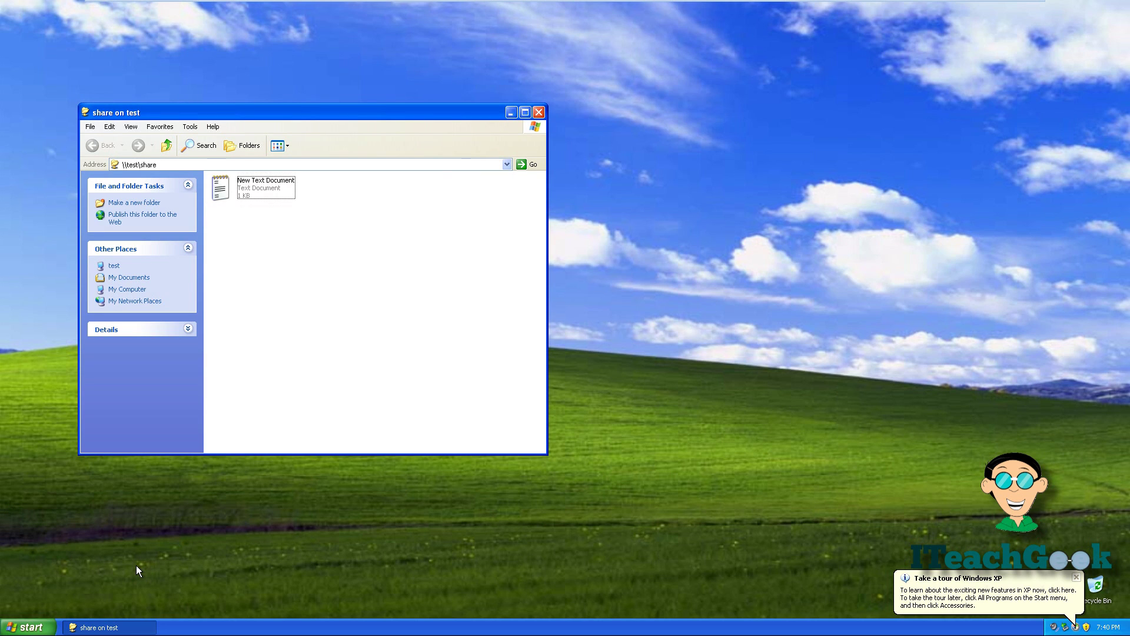
double_click(224, 190)
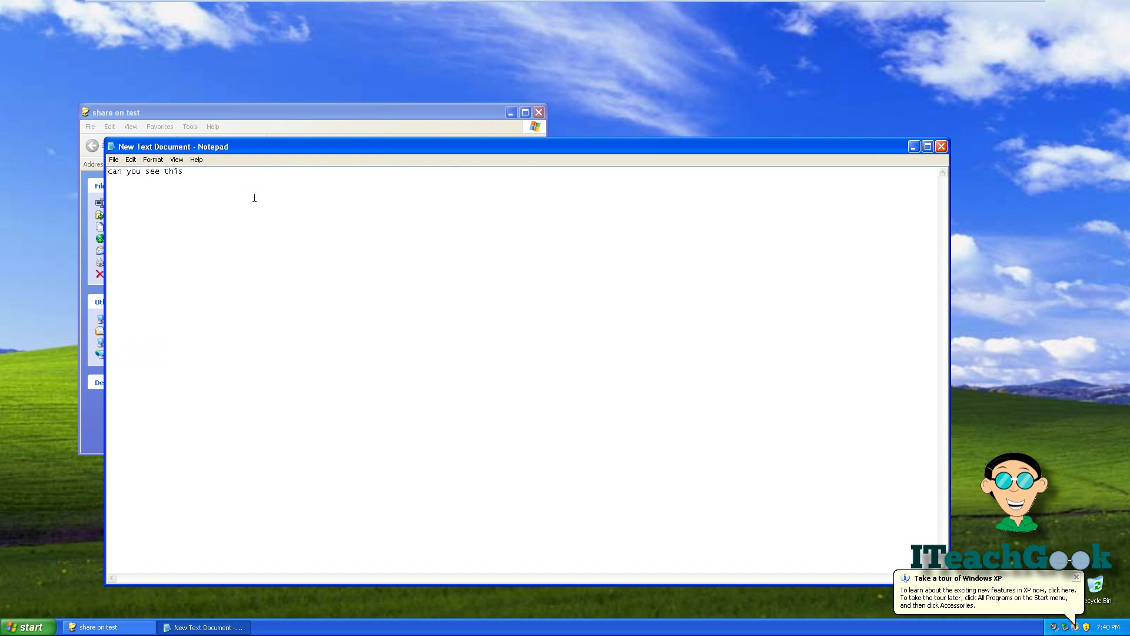
click(943, 147)
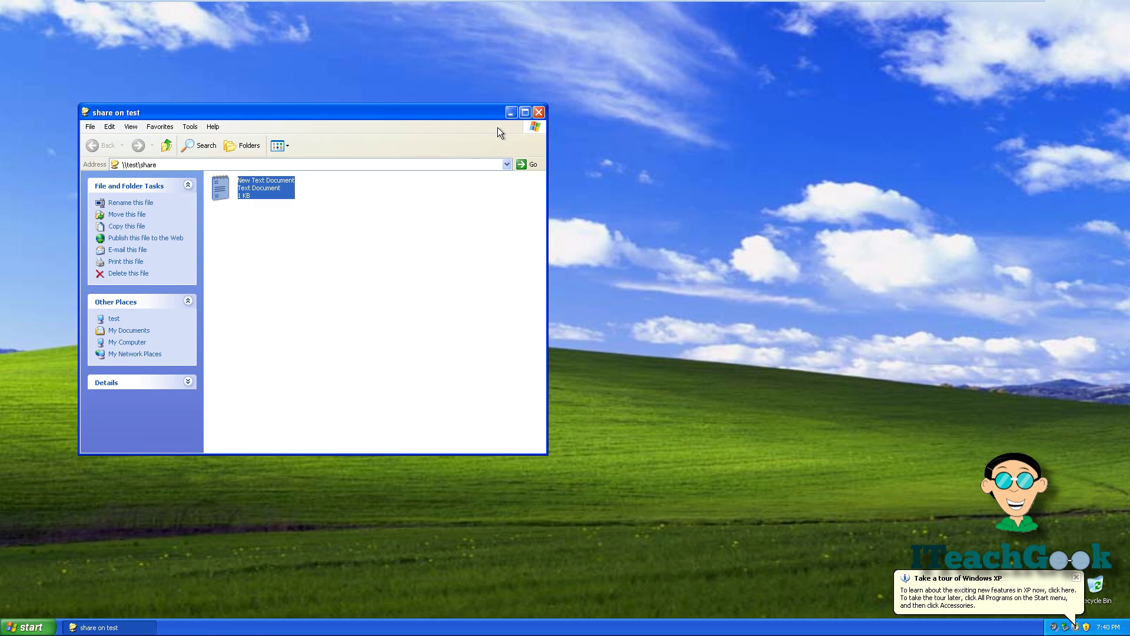
click(538, 112)
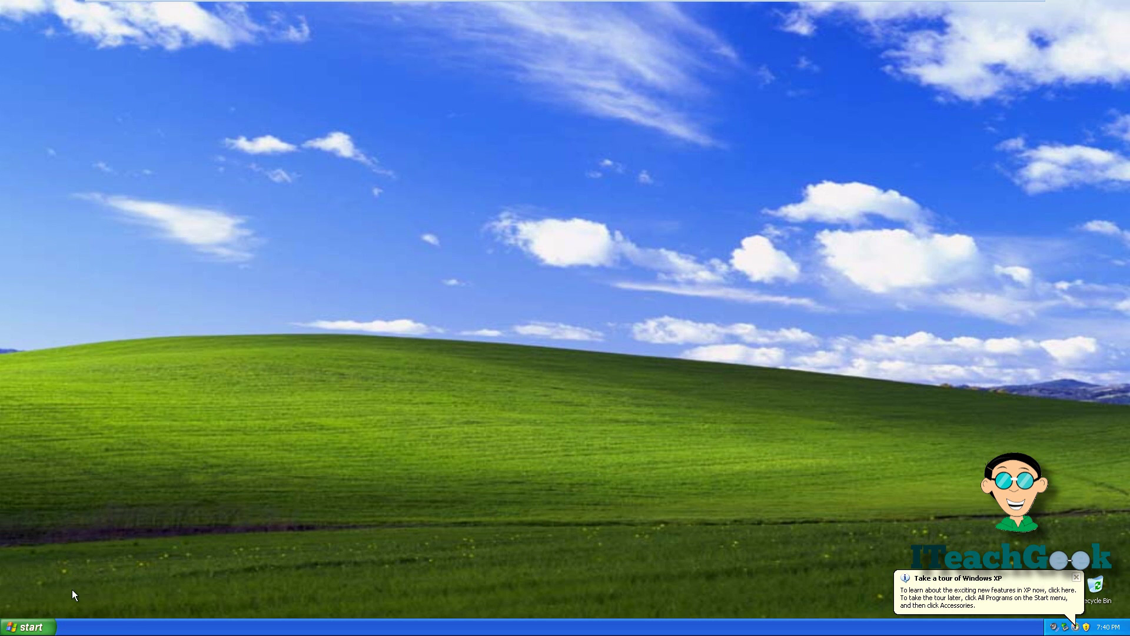
From My Computer, map \\test\share as network drive K: so it opens showing New Text Document.
click(49, 630)
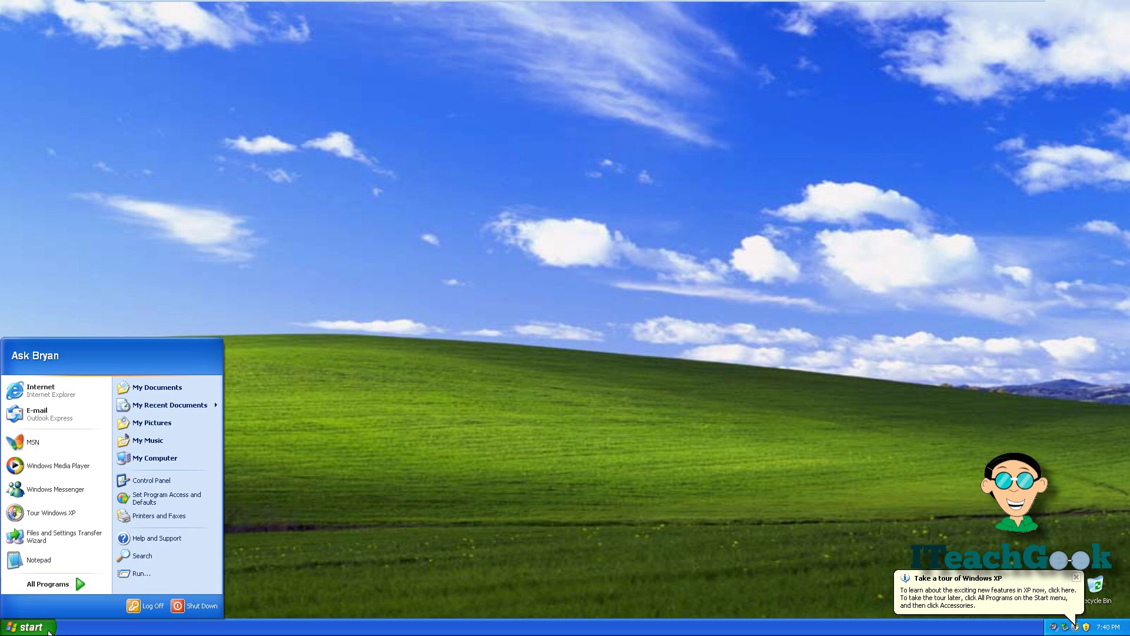
click(161, 460)
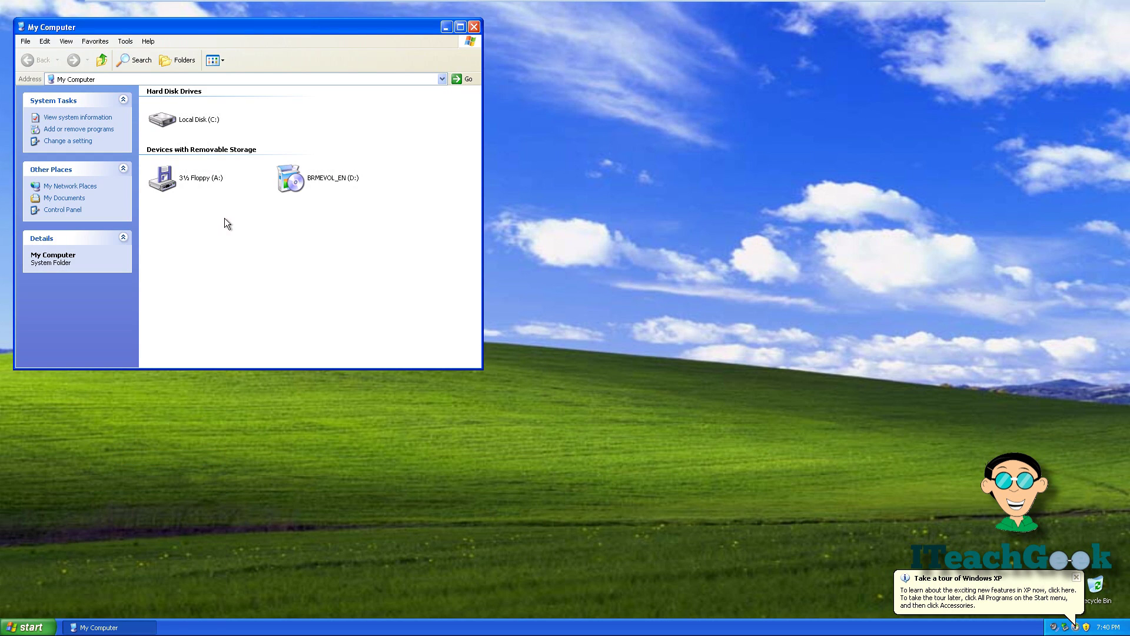
click(126, 41)
click(132, 53)
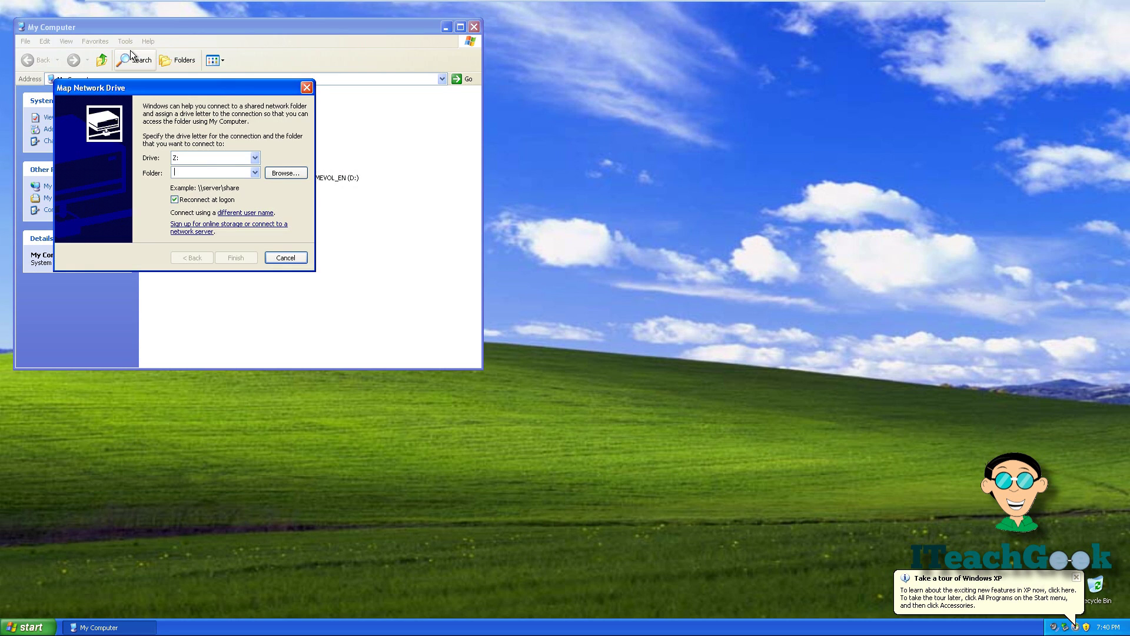
click(248, 157)
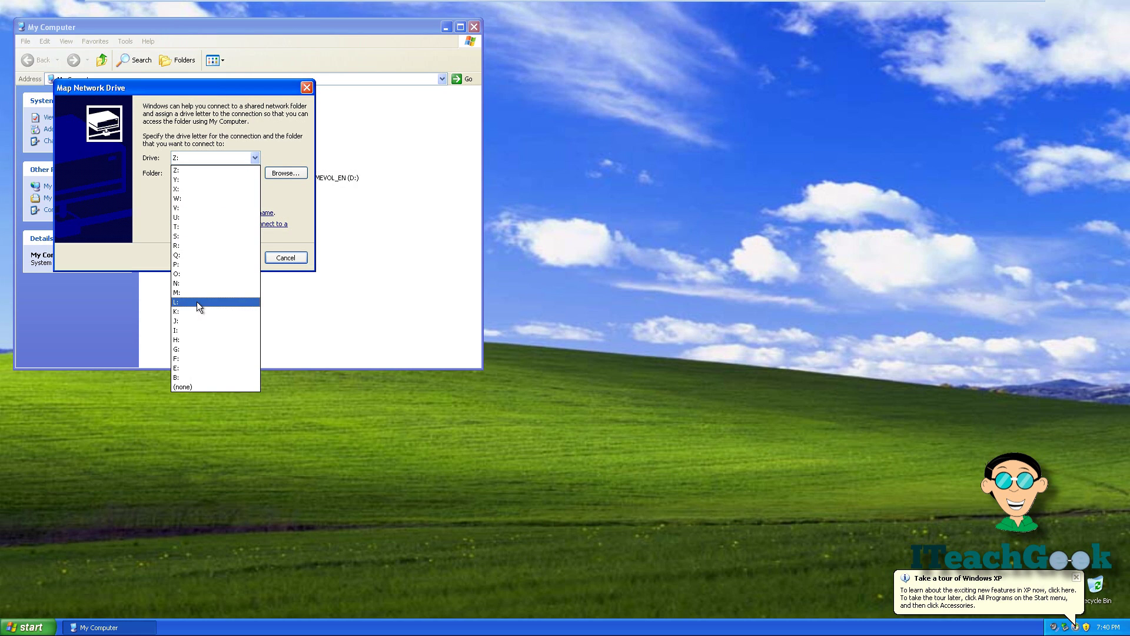
click(194, 310)
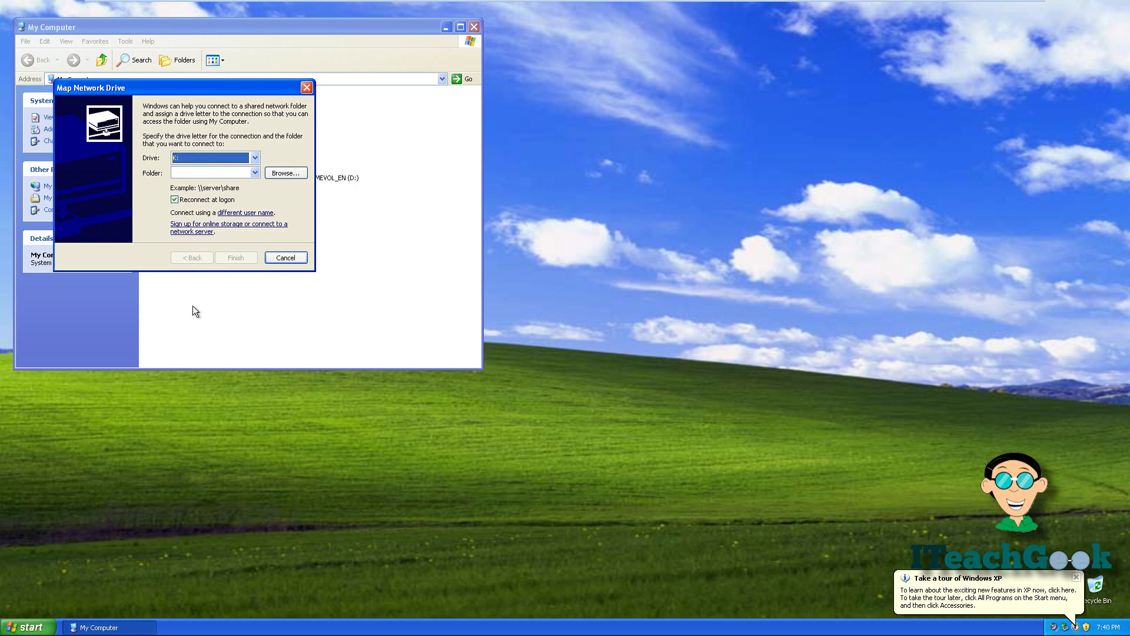
click(197, 172)
text(\\t)
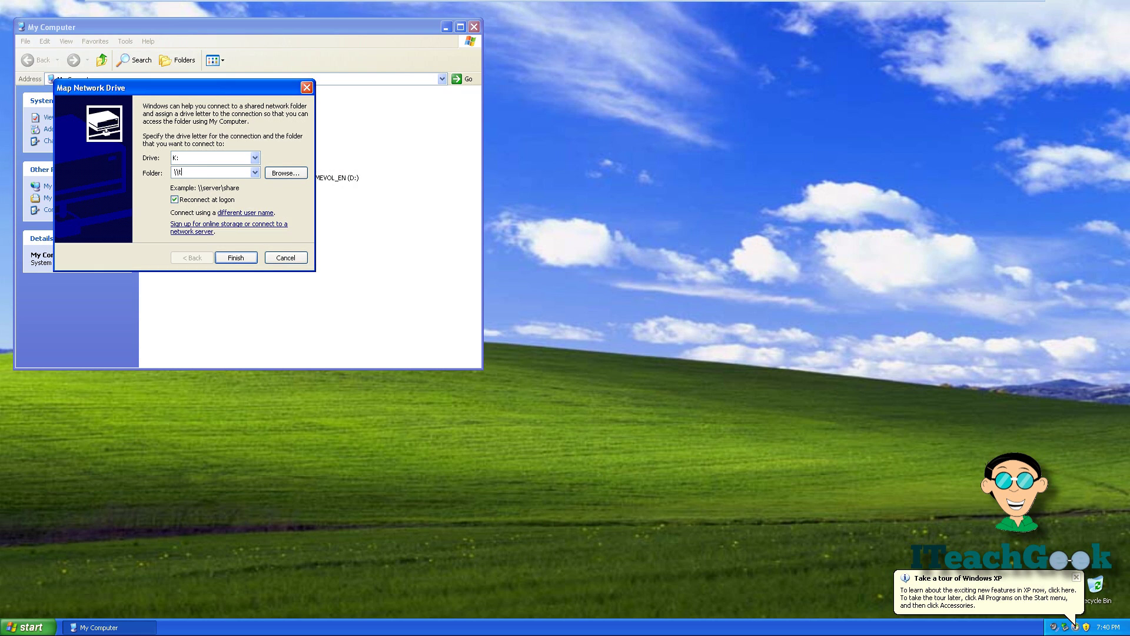
text(est\share)
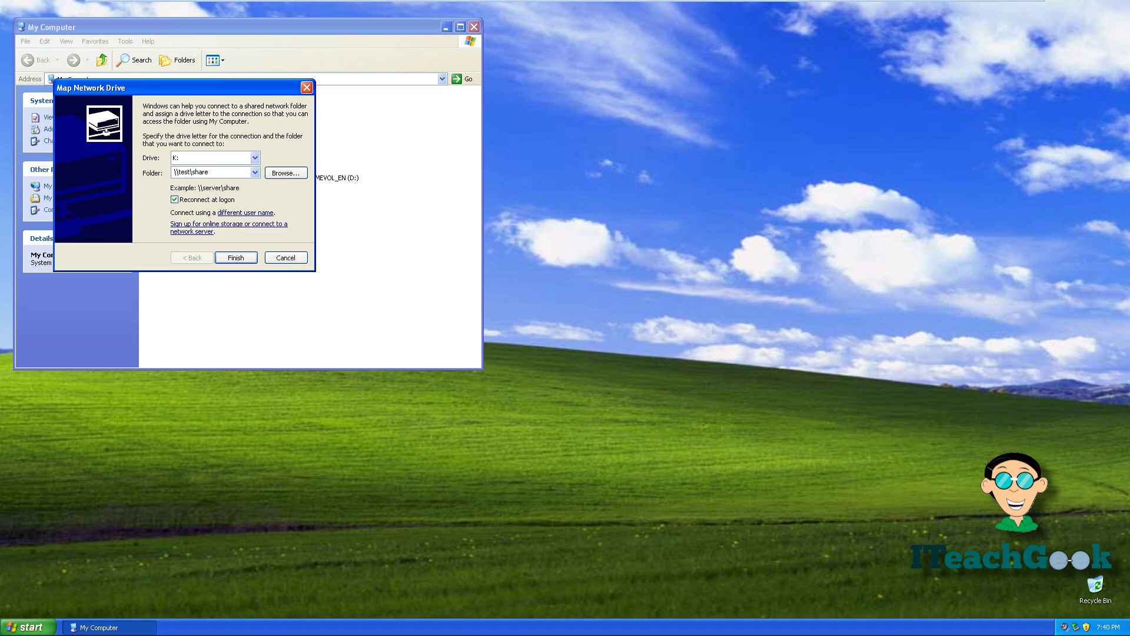
click(242, 257)
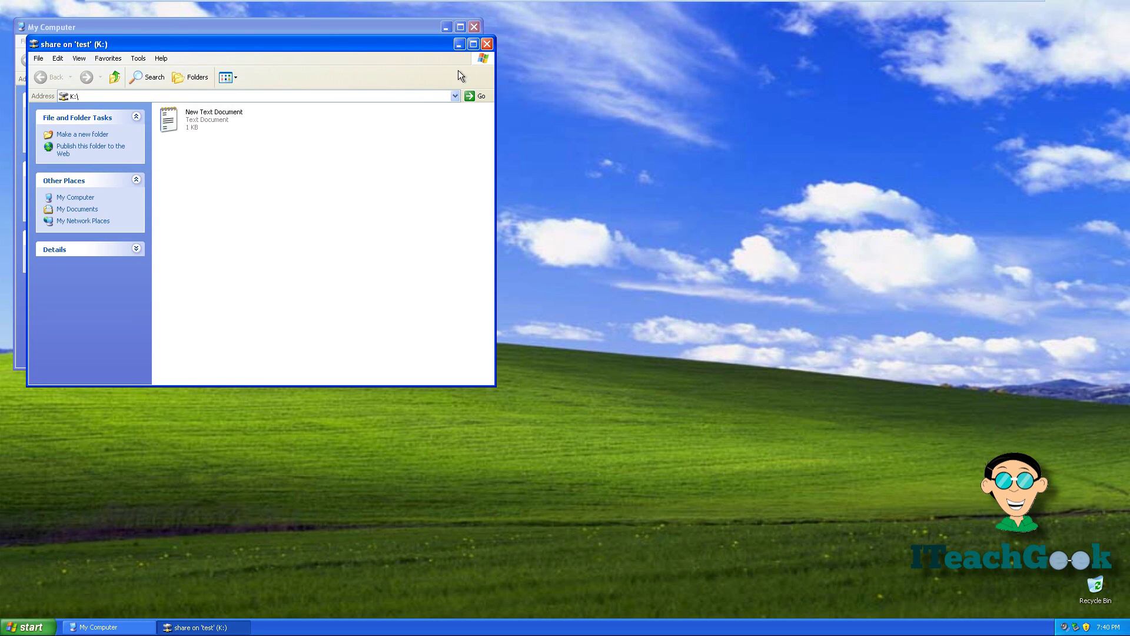
click(488, 45)
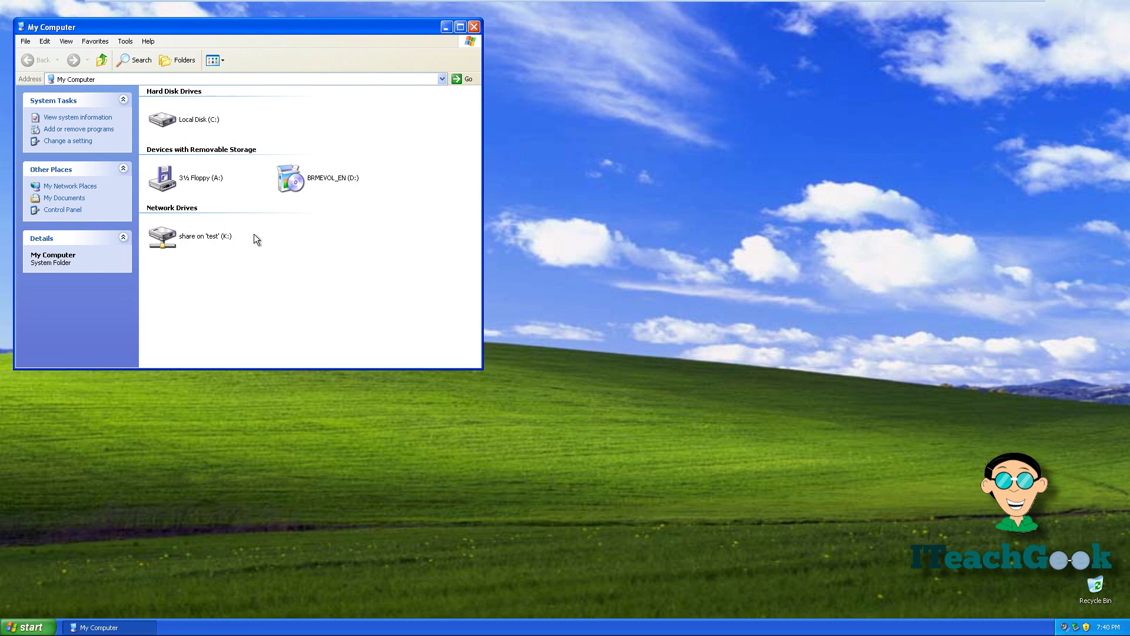
double_click(199, 239)
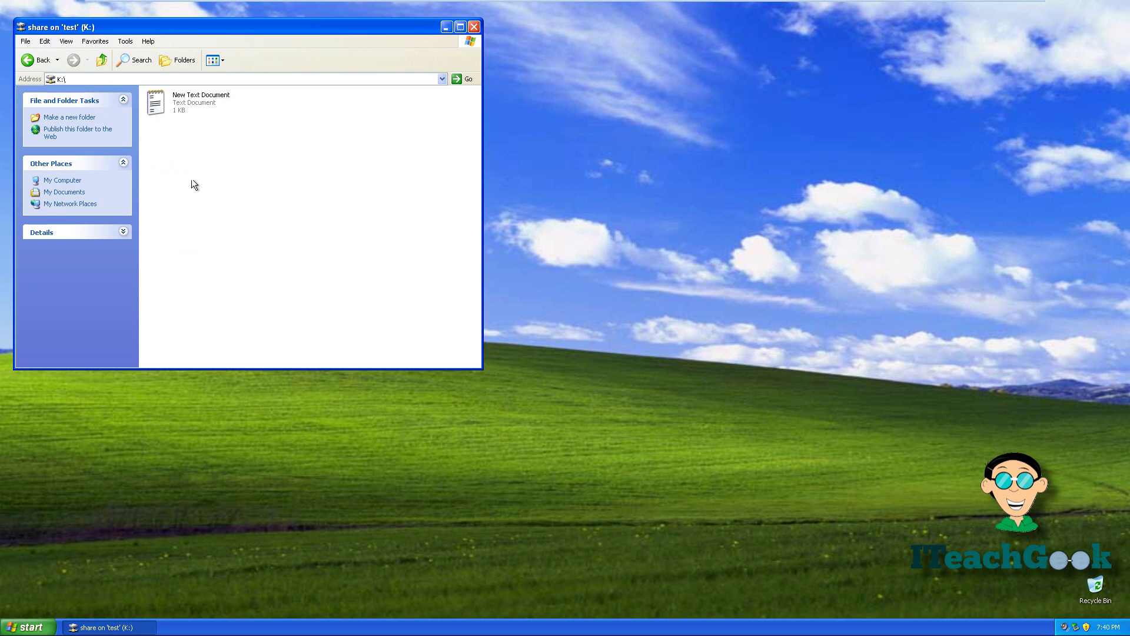